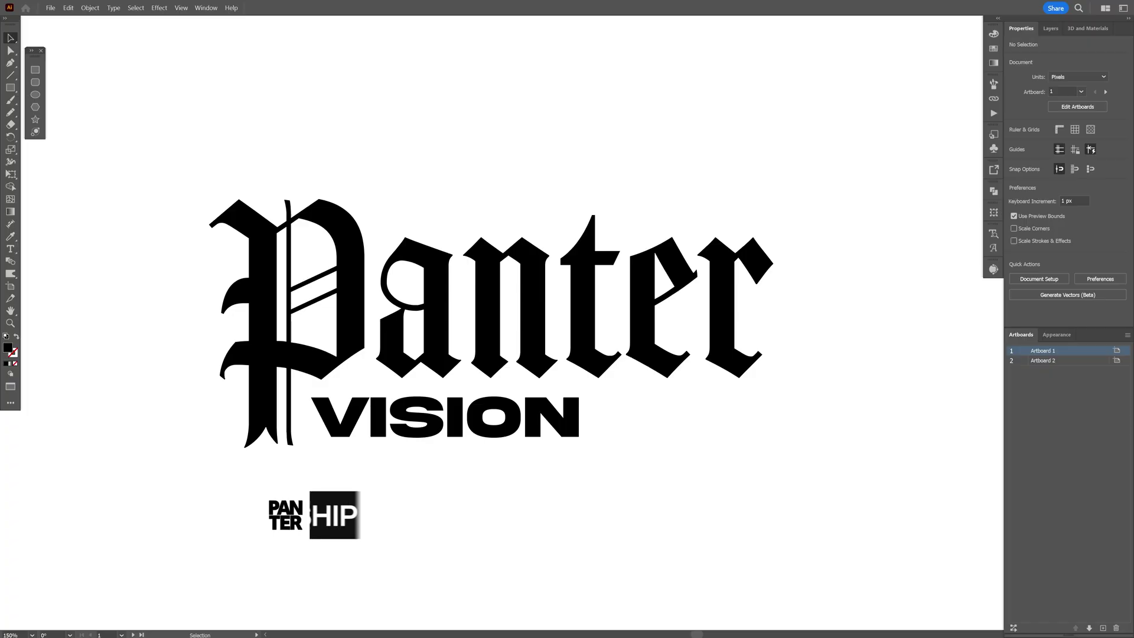
Step: Enlarge the Lorem ipsum blackletter text, centre it on Artboard 2, and begin changing its font style
drag(553, 311, 762, 368)
drag(620, 301, 673, 326)
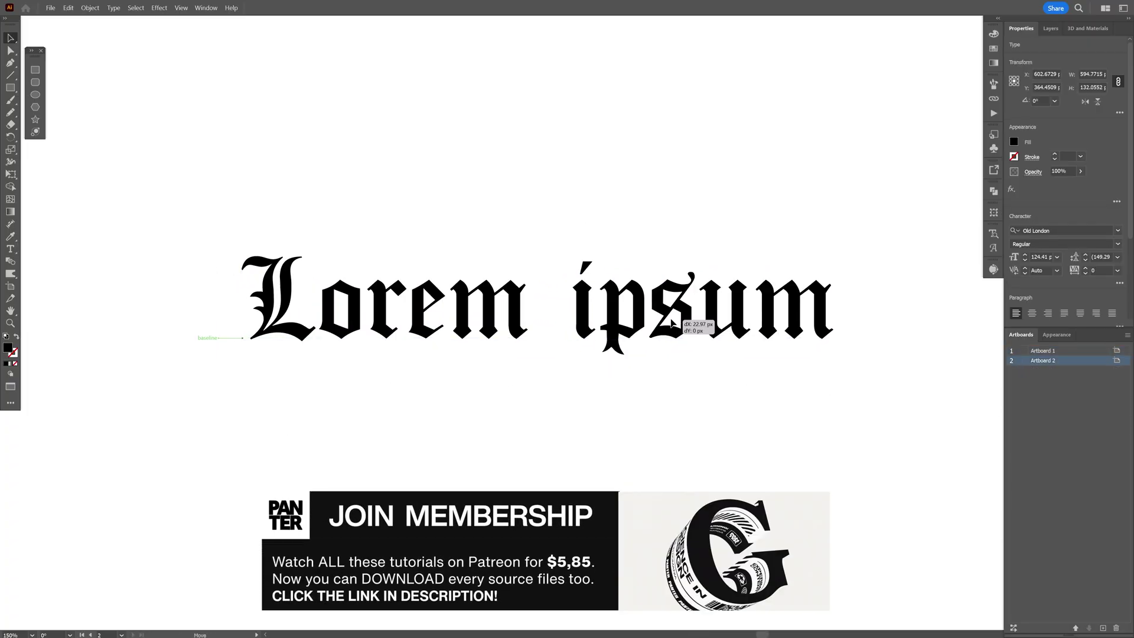
click(1050, 244)
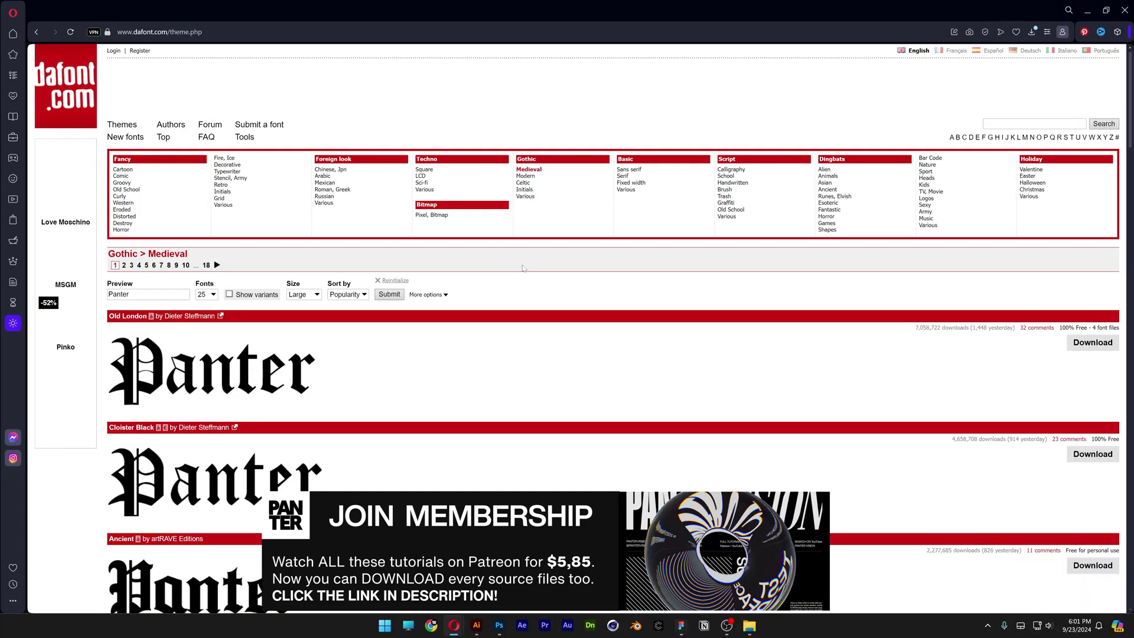
scroll(521, 268, down, 2)
scroll(521, 268, down, 2)
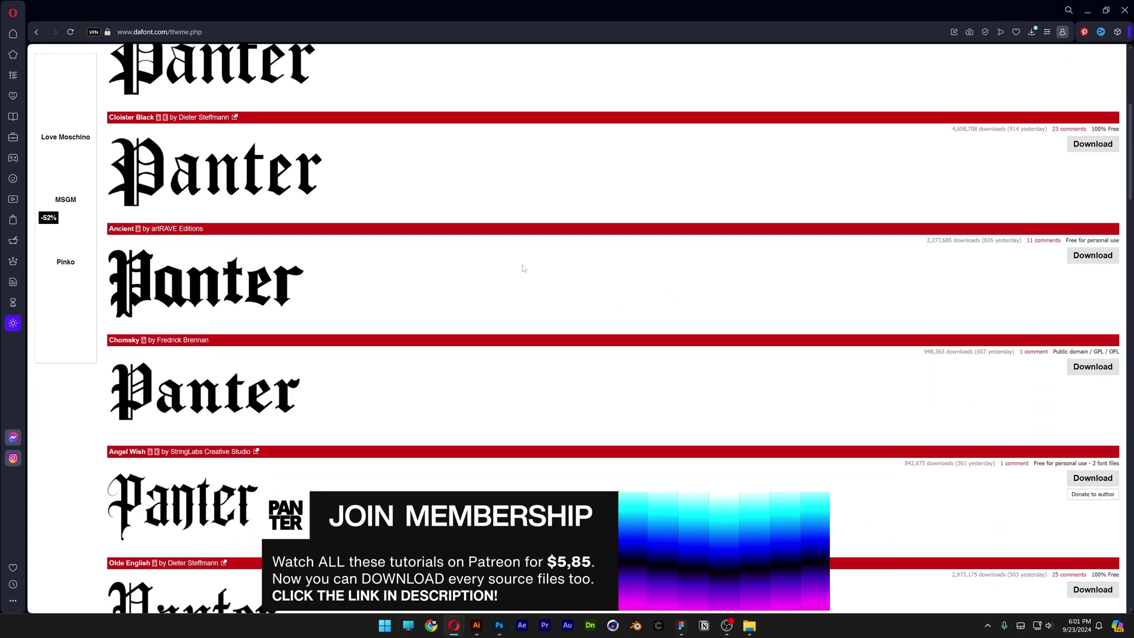
scroll(521, 267, down, 2)
scroll(522, 268, down, 3)
scroll(522, 268, down, 3)
scroll(522, 268, down, 3)
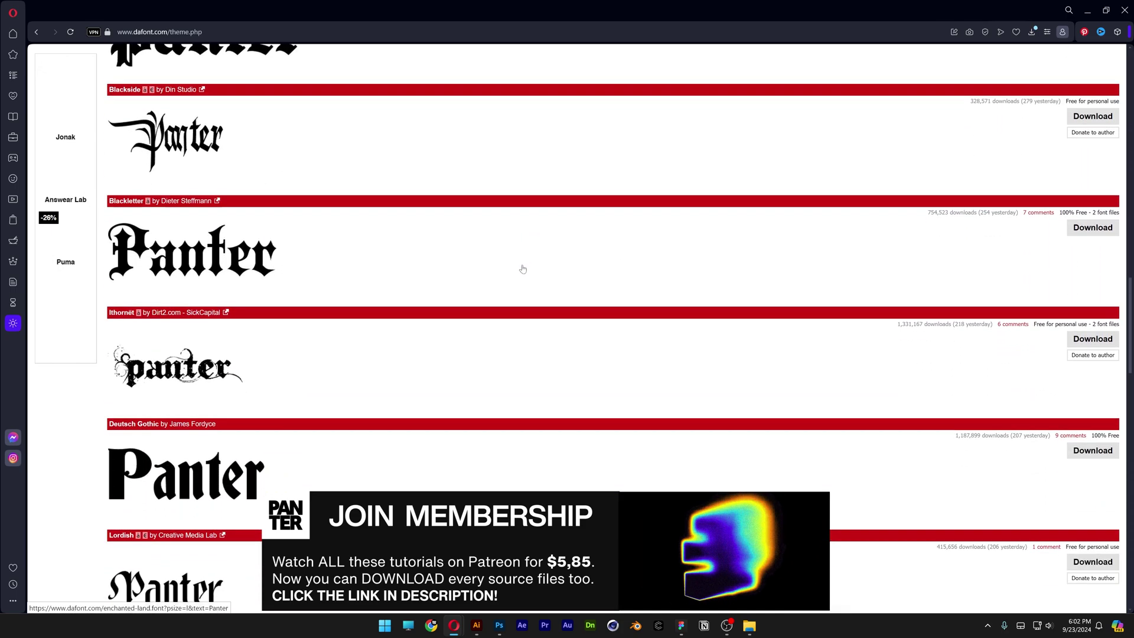
scroll(521, 267, down, 2)
scroll(522, 268, down, 3)
scroll(521, 268, down, 3)
scroll(522, 267, down, 3)
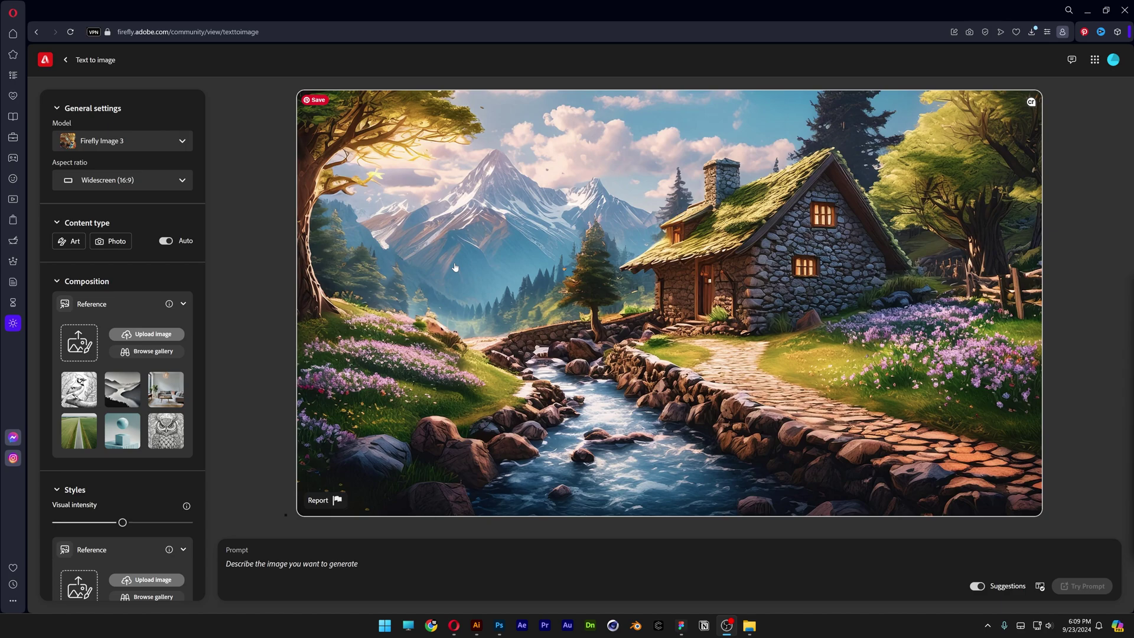
Step: Set a square 1:1 aspect ratio, Photo content type, Hyper realistic effect and Warm tone
click(93, 183)
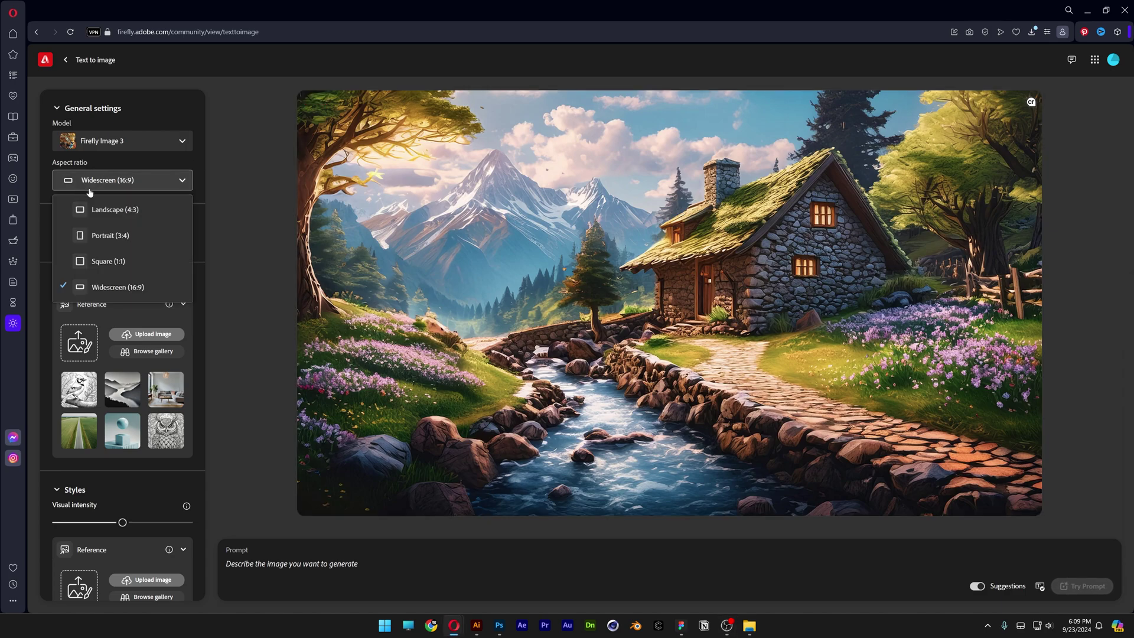
click(118, 263)
click(116, 240)
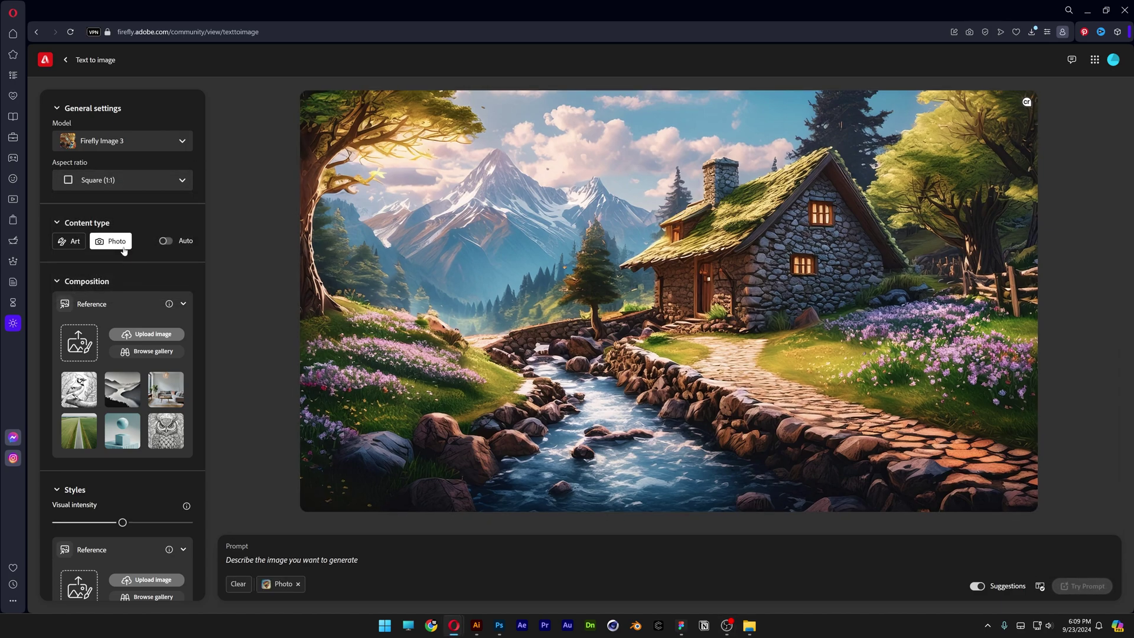
scroll(123, 251, down, 5)
scroll(123, 250, down, 2)
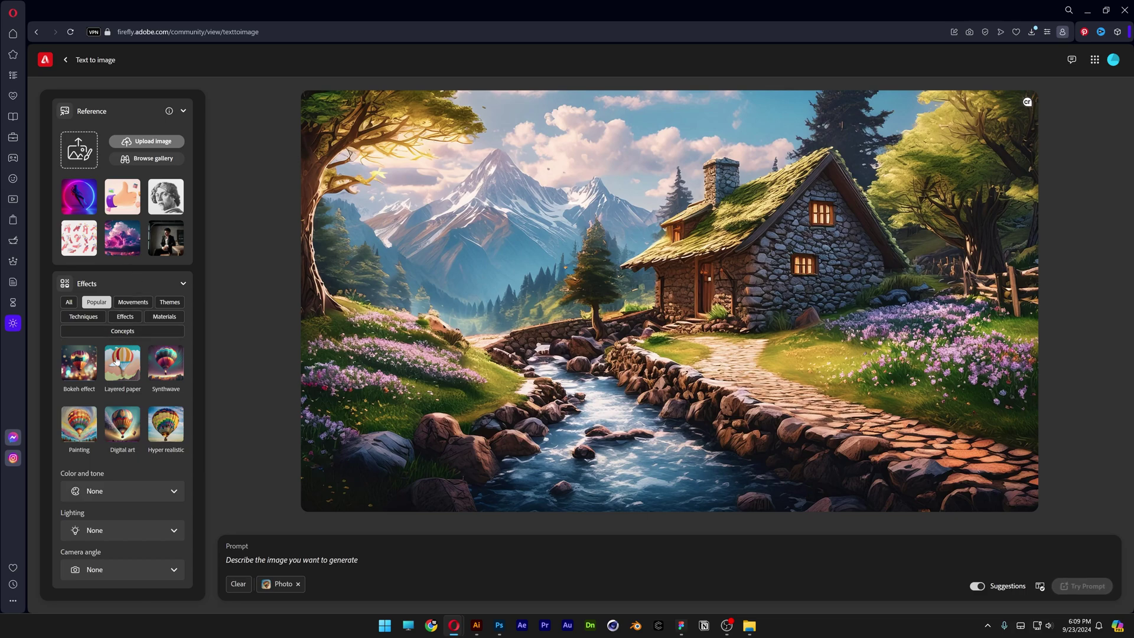
click(162, 431)
click(107, 491)
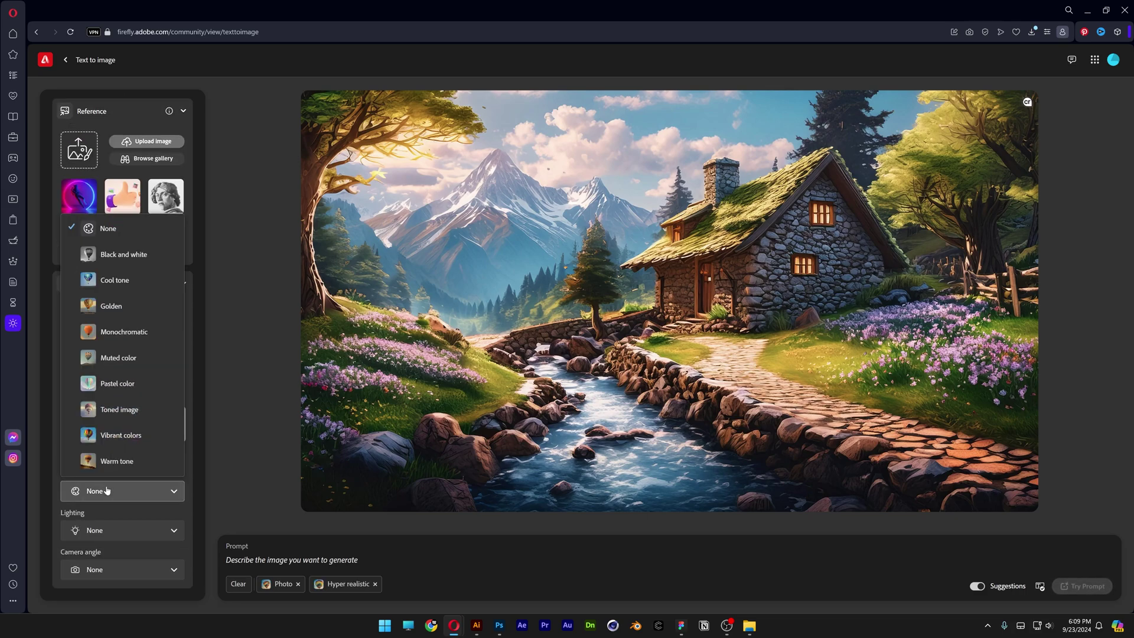
click(125, 462)
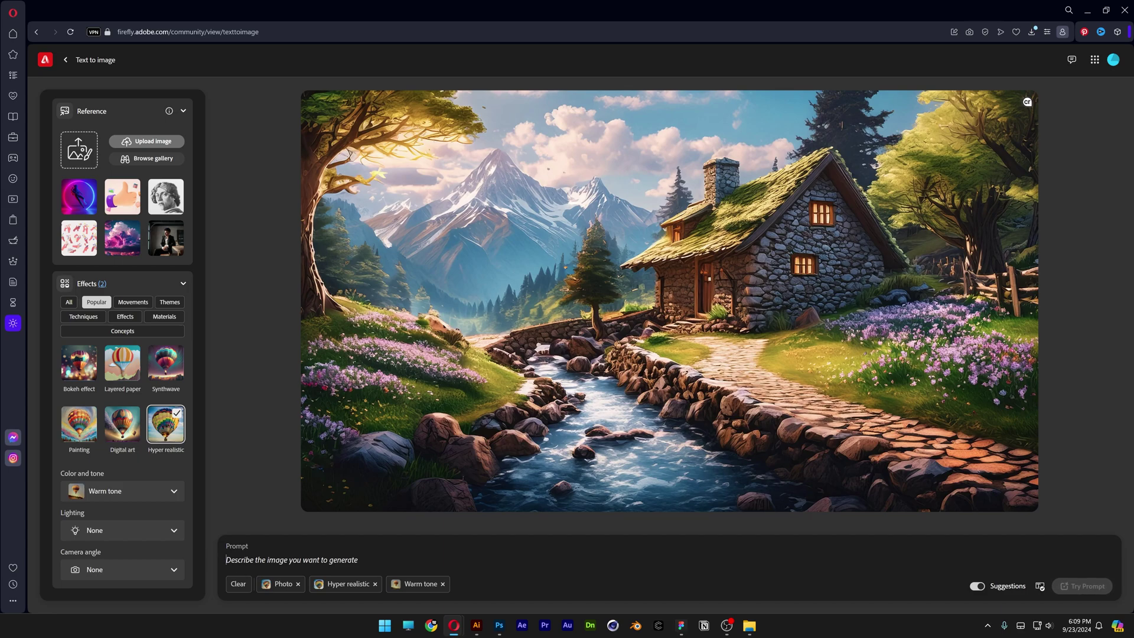
text(square made o)
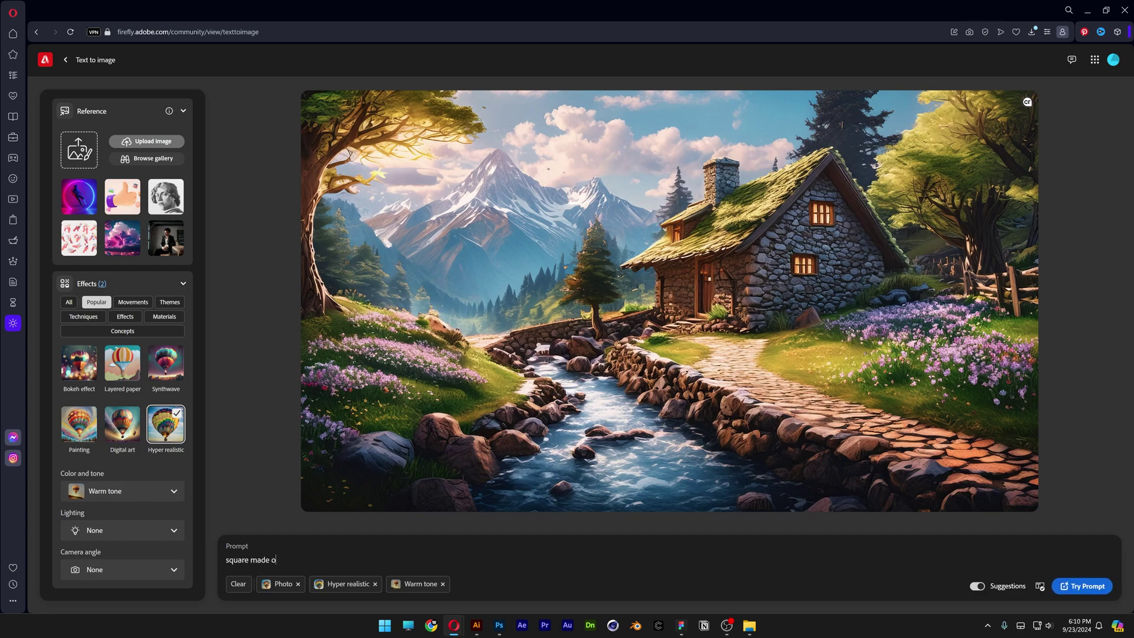
text(f magma stones, isolated on dark concrete)
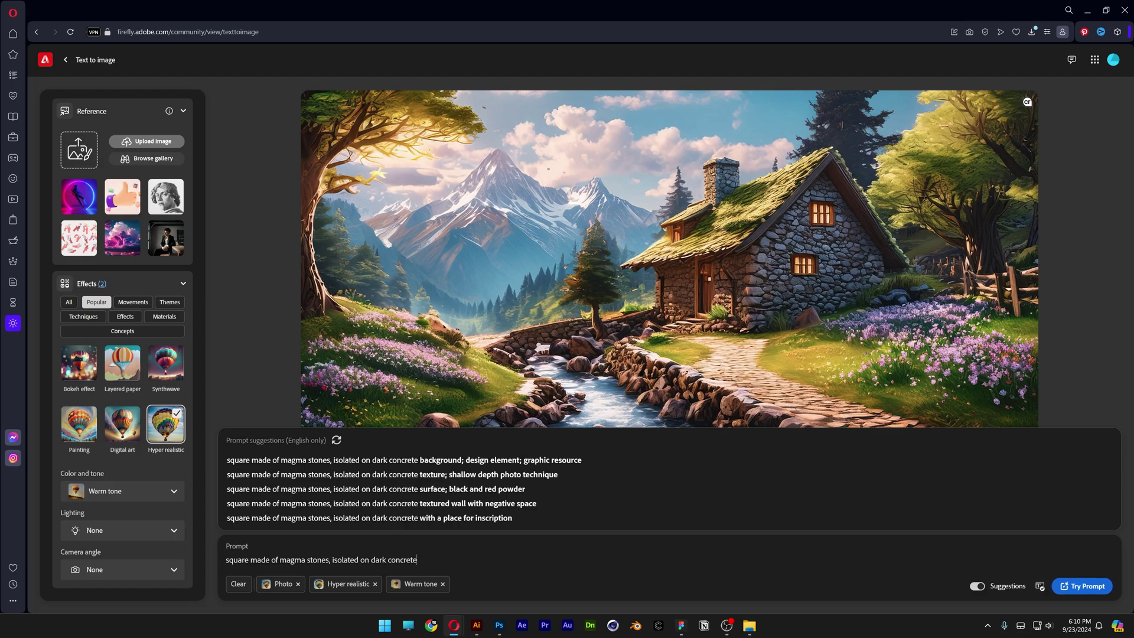
Step: Generate the square magma-stone images and browse the results enlarged
click(1082, 585)
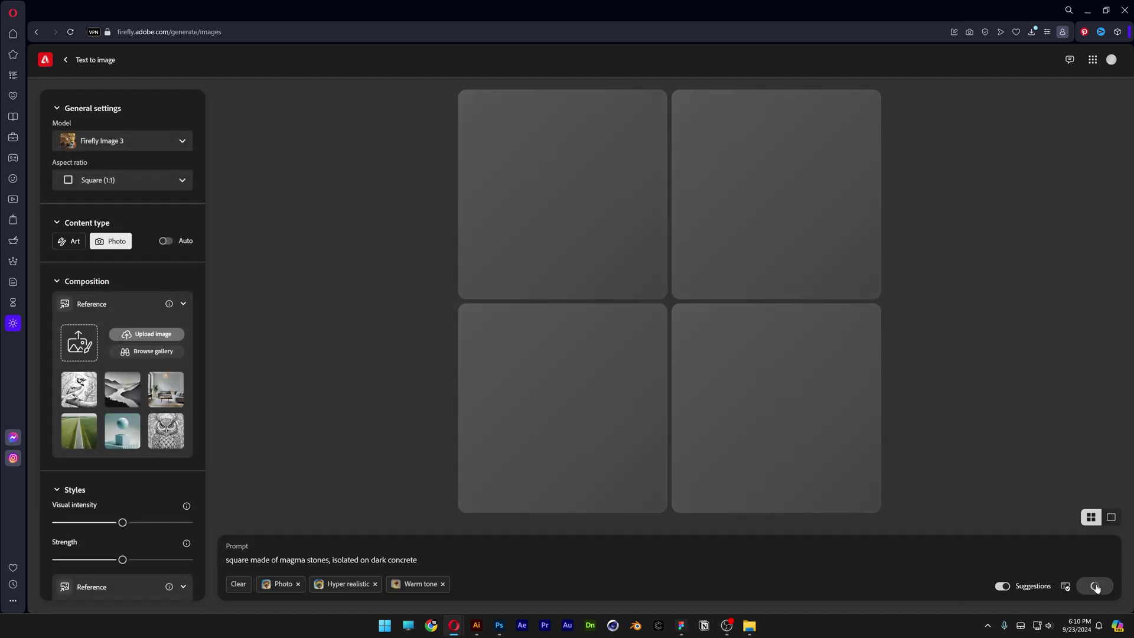
click(629, 222)
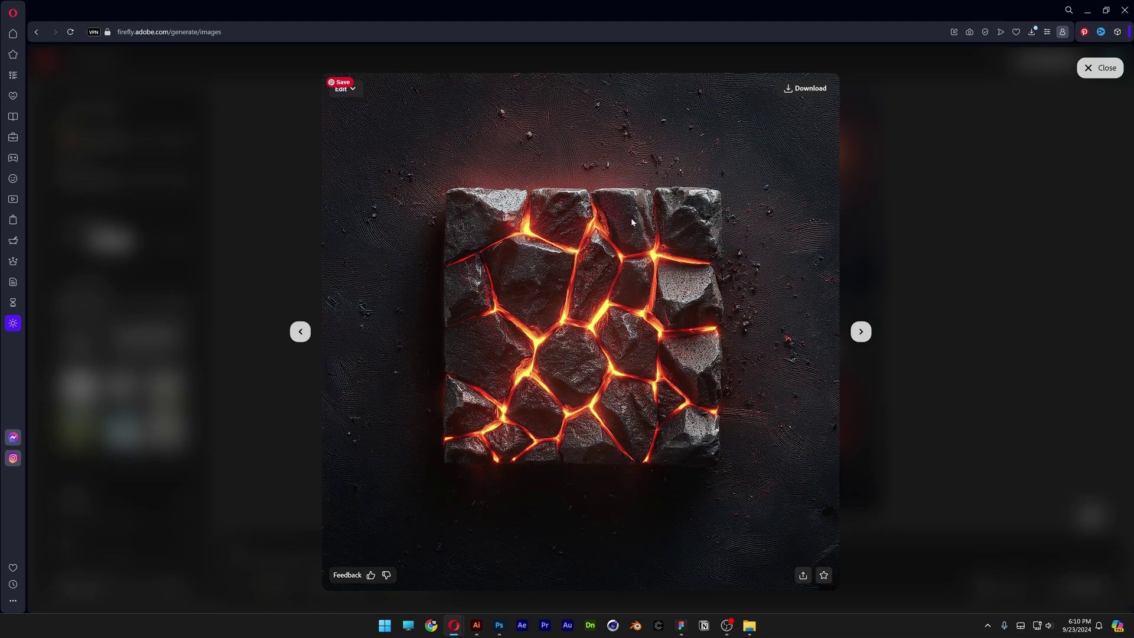
key(Right)
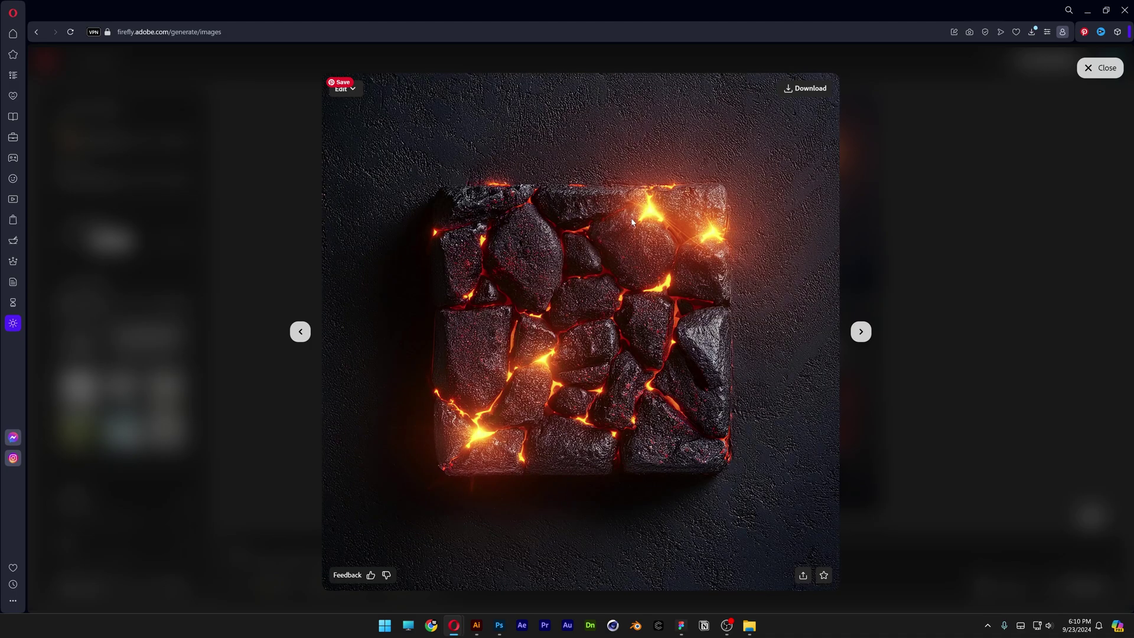
key(Right)
key(Escape)
Step: Switch to Widescreen (16:9) and regenerate the images
click(135, 179)
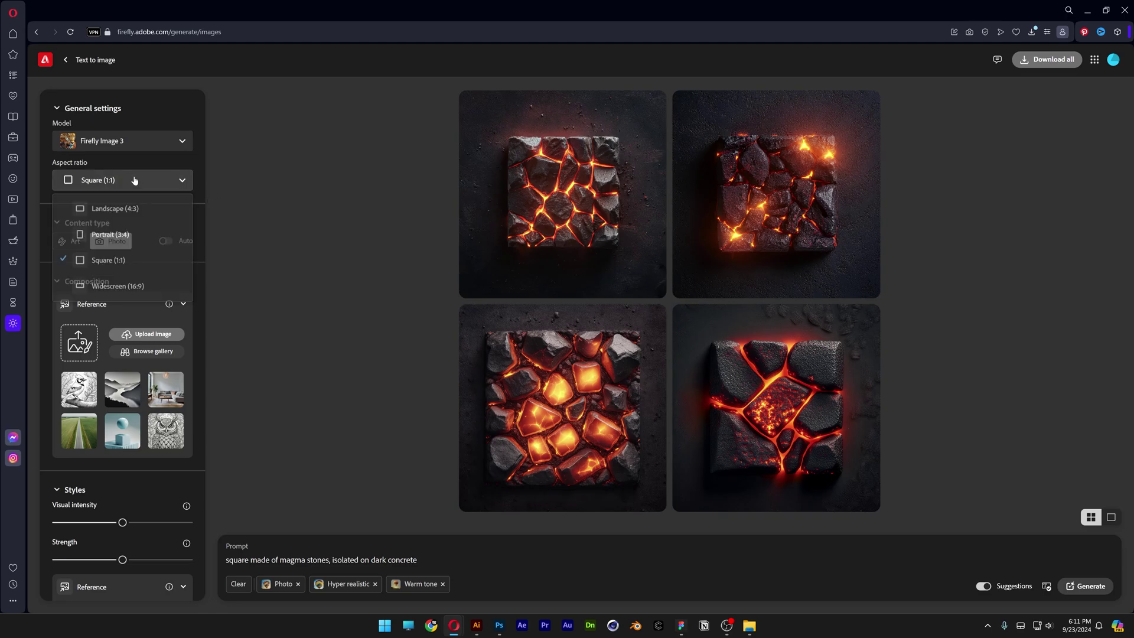
click(137, 288)
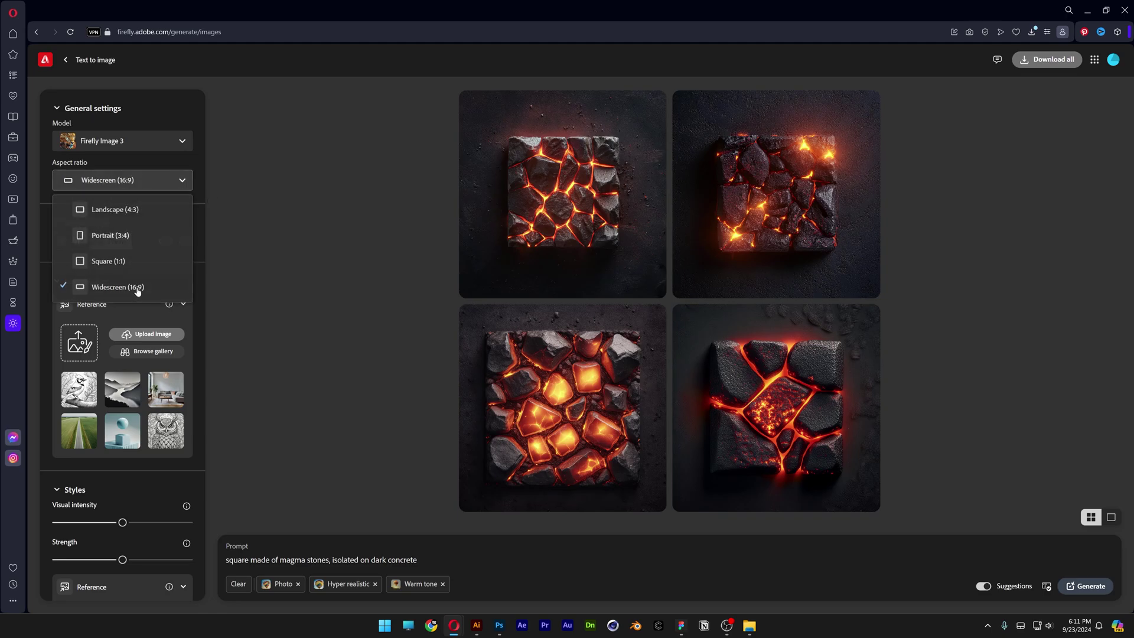
click(1084, 585)
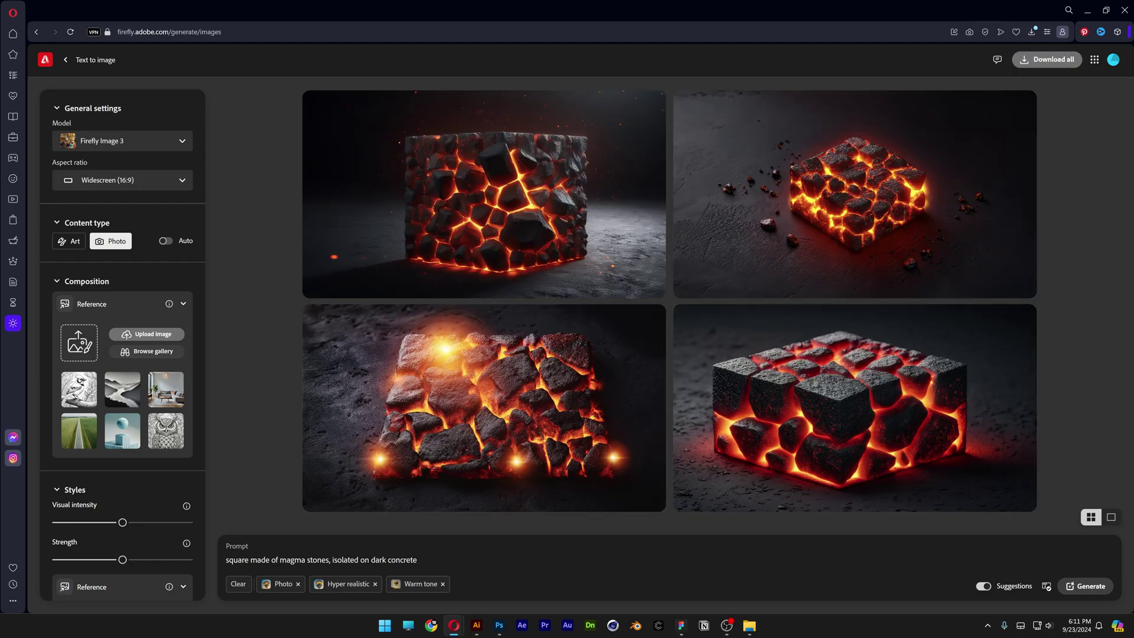
text(, top view)
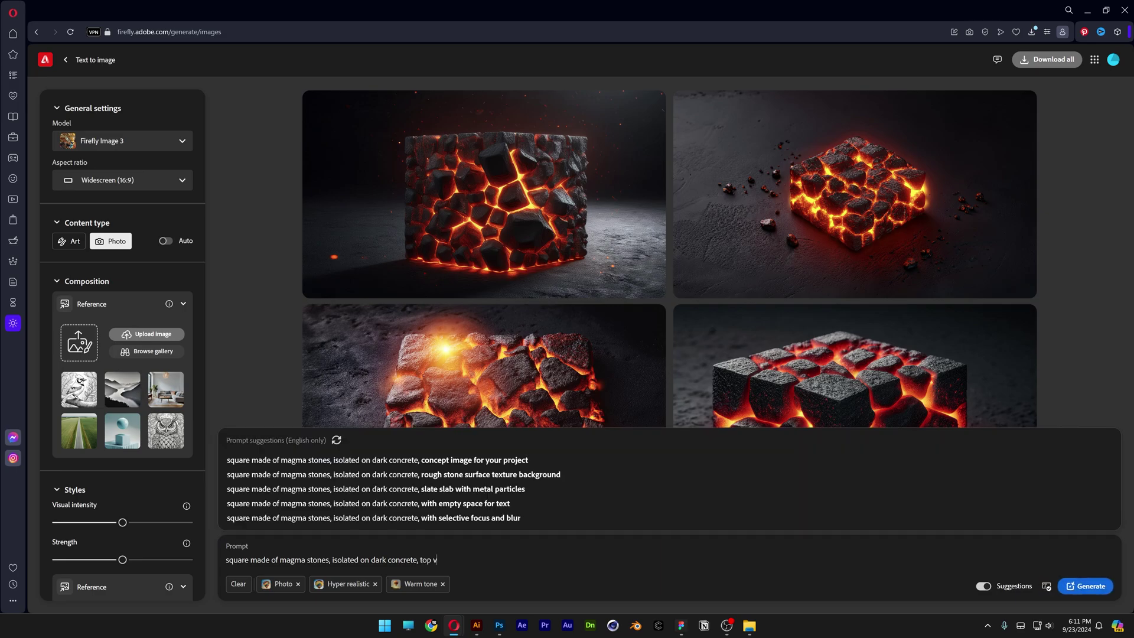
Step: Generate top-view images, then regenerate with 'stones' changed to 'stone'
key(Return)
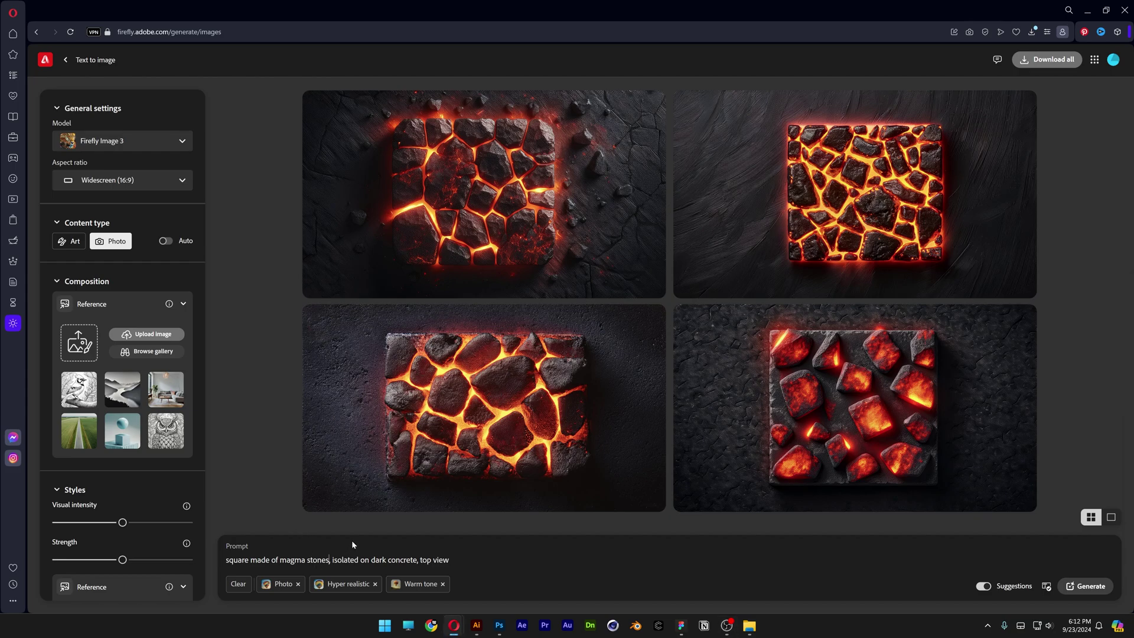
key(BackSpace)
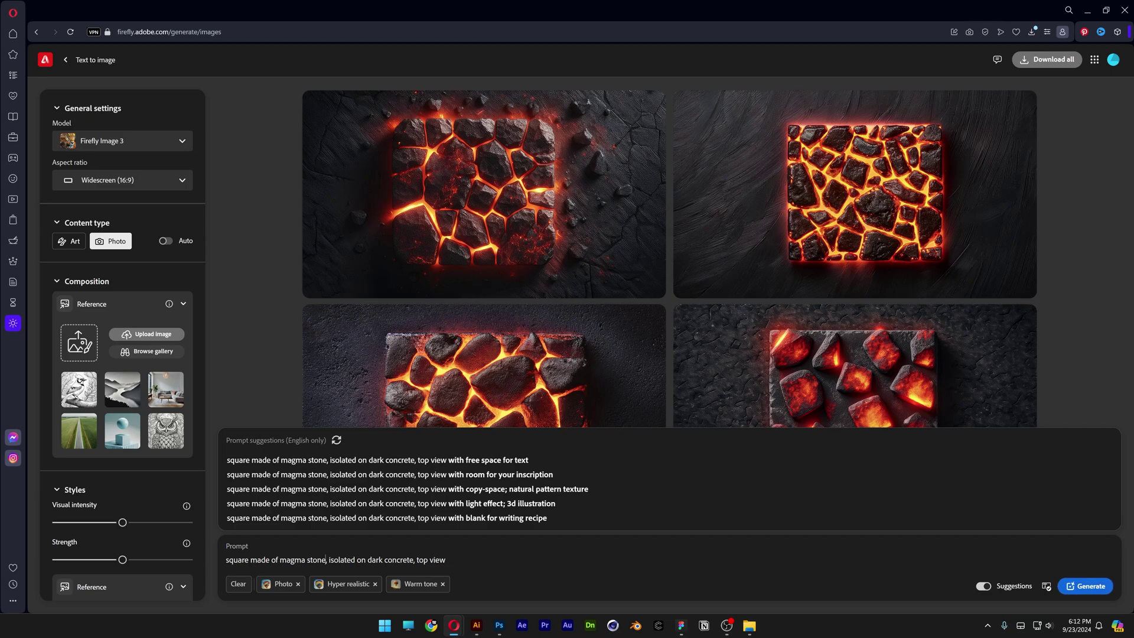
click(1083, 585)
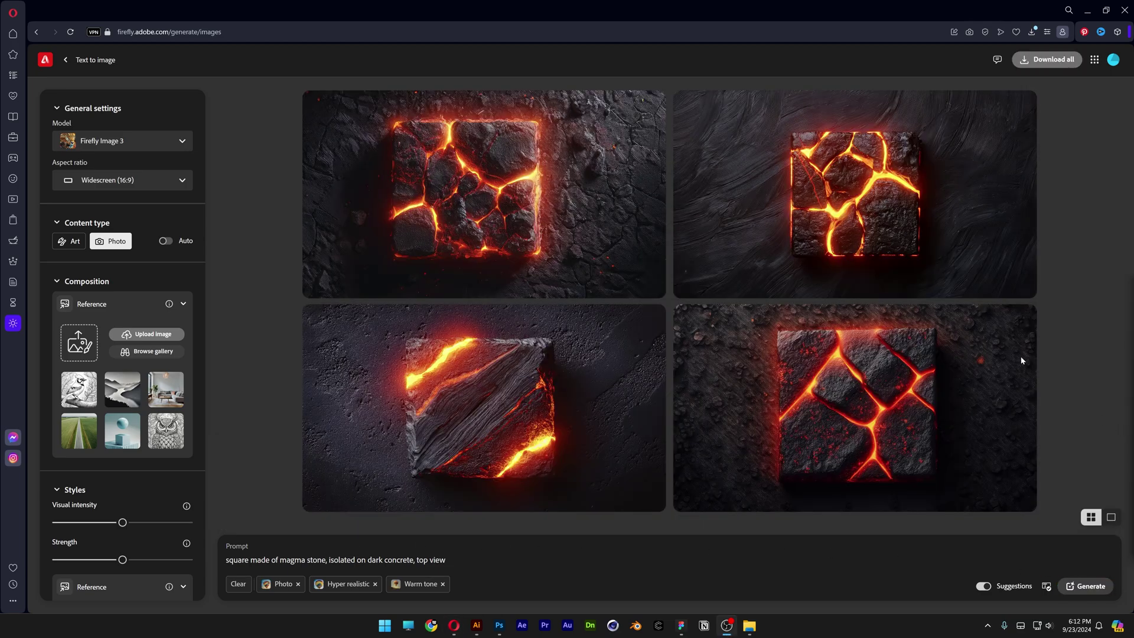
Step: Browse the enlarged results and download the lava-cracked square on swirled concrete
click(549, 183)
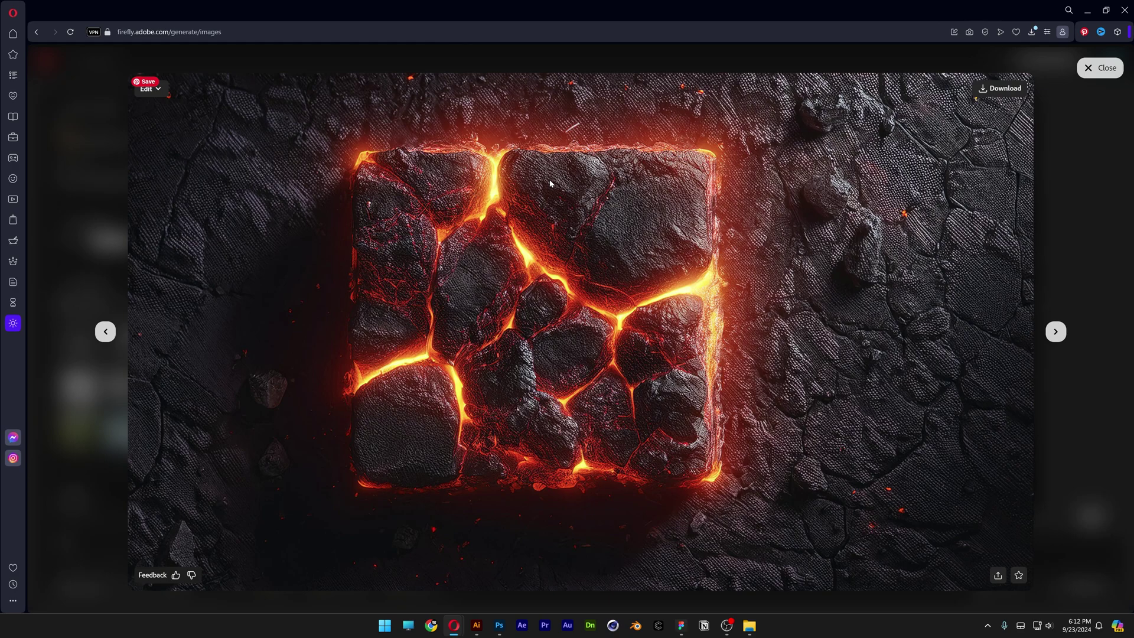
key(Right)
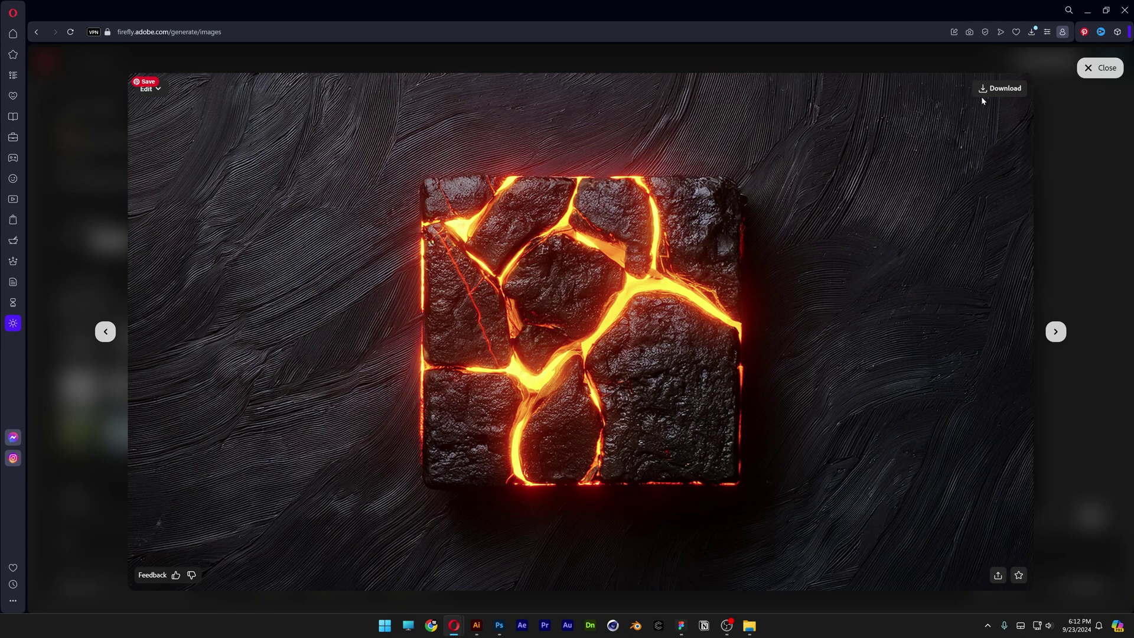
click(1005, 89)
key(Right)
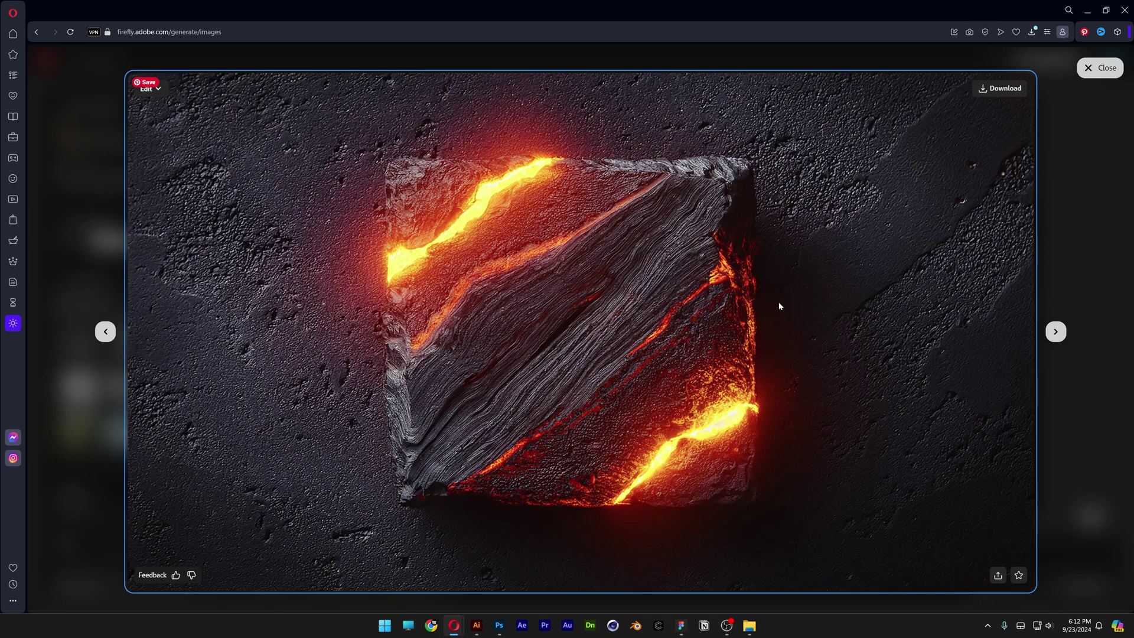
Step: Reopen the top-right cracked-lava image and choose Edit > Use as style reference
key(Escape)
click(975, 248)
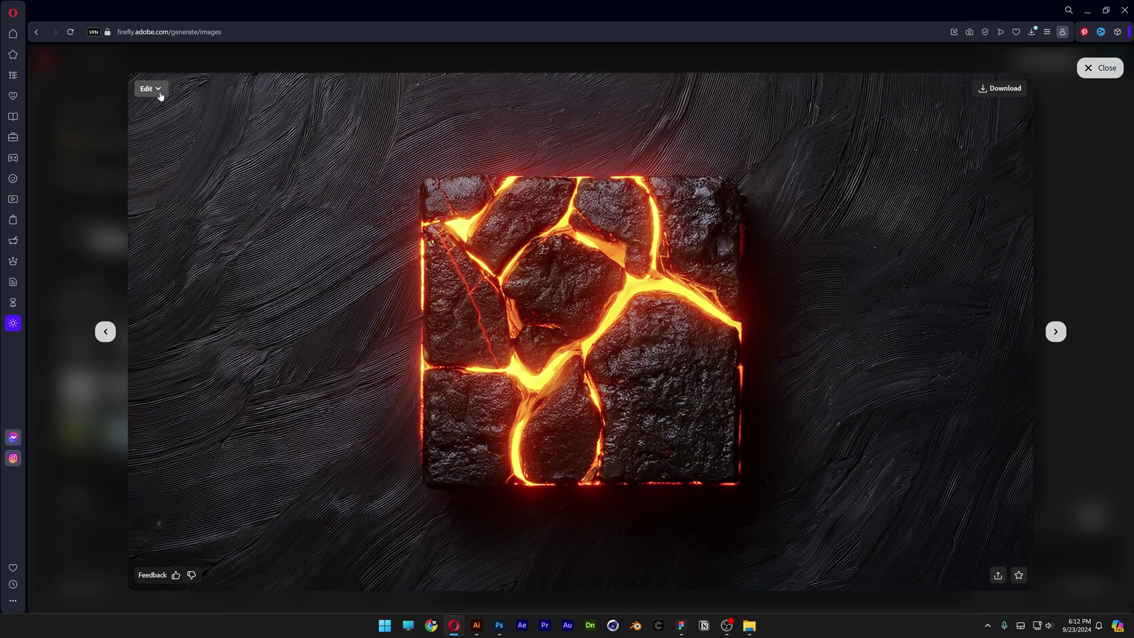
click(149, 88)
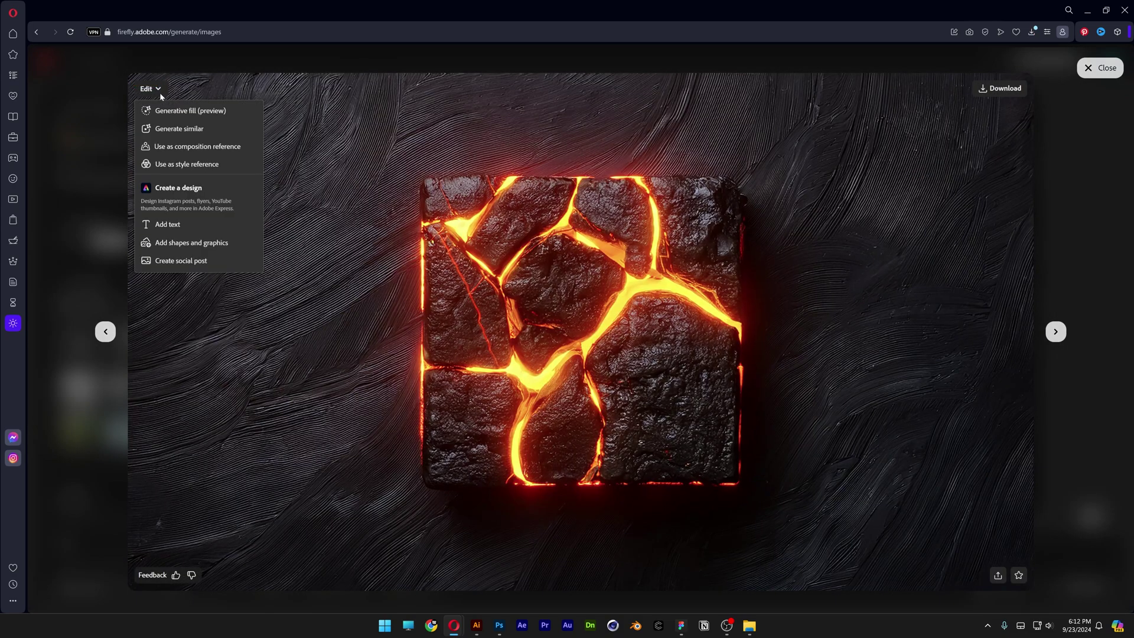
click(201, 168)
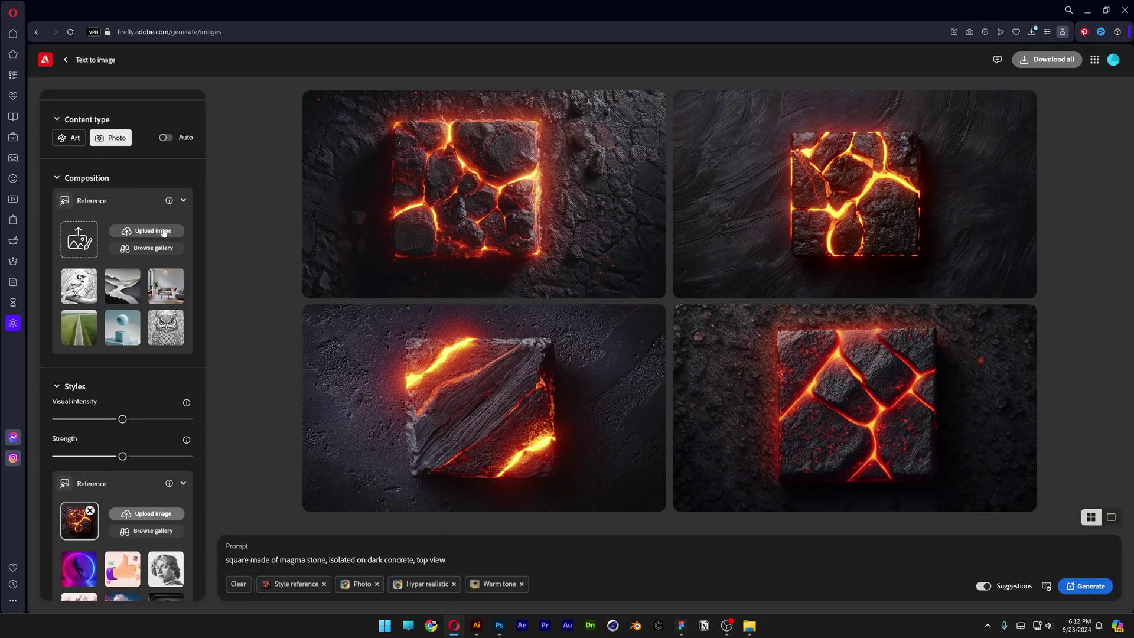
Step: Upload the Panter Vision screenshot as composition reference and minimise style intensity and strength
click(153, 231)
click(282, 100)
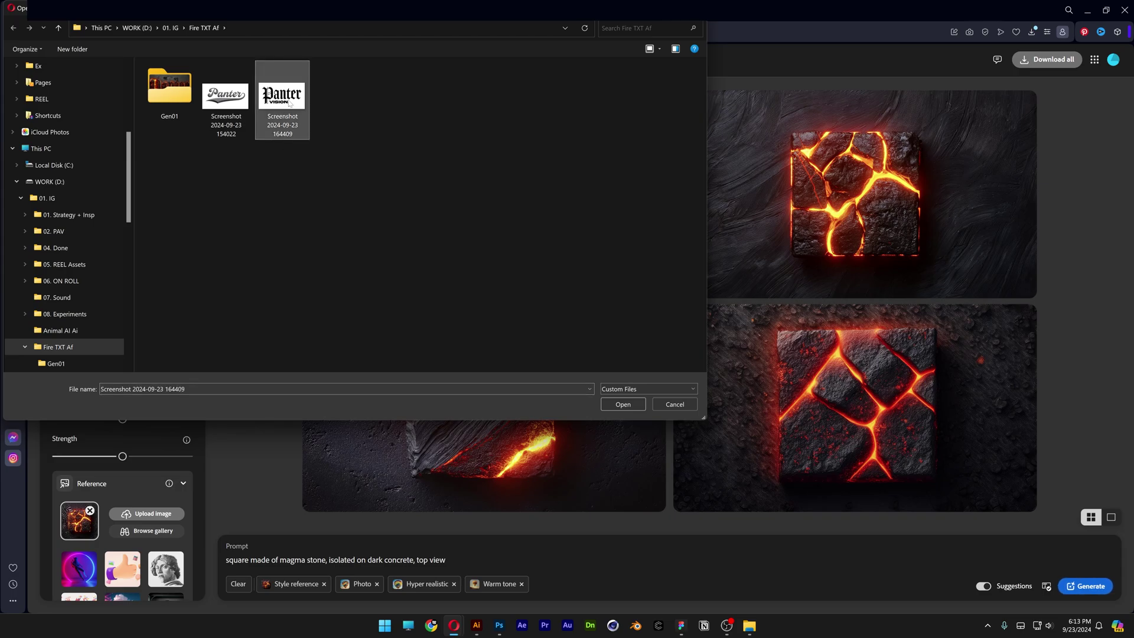
click(623, 404)
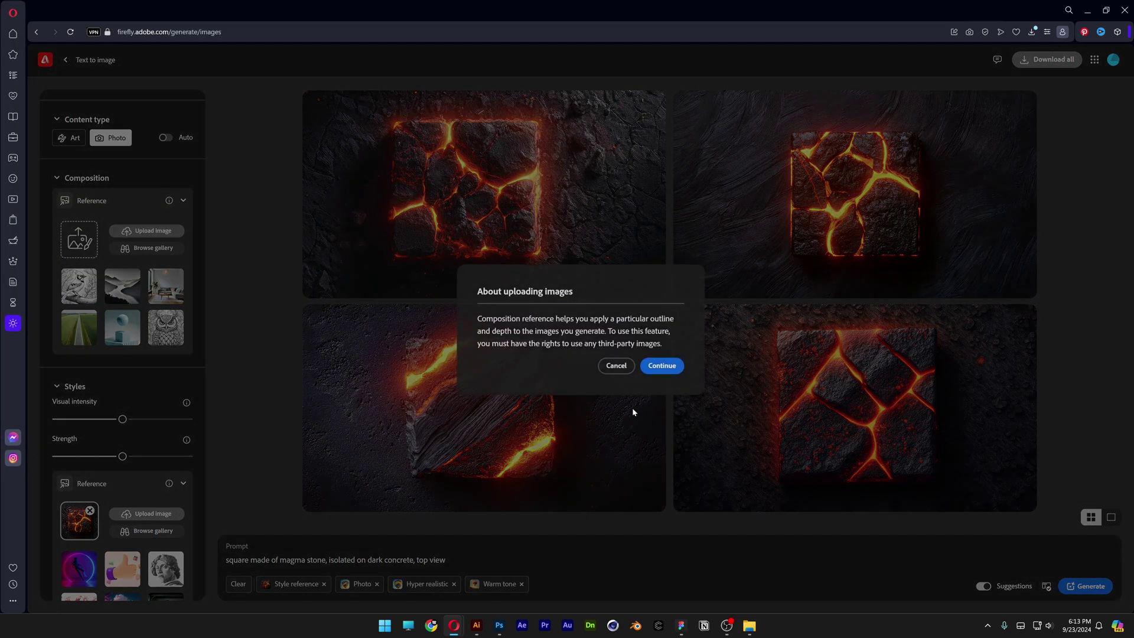
click(662, 364)
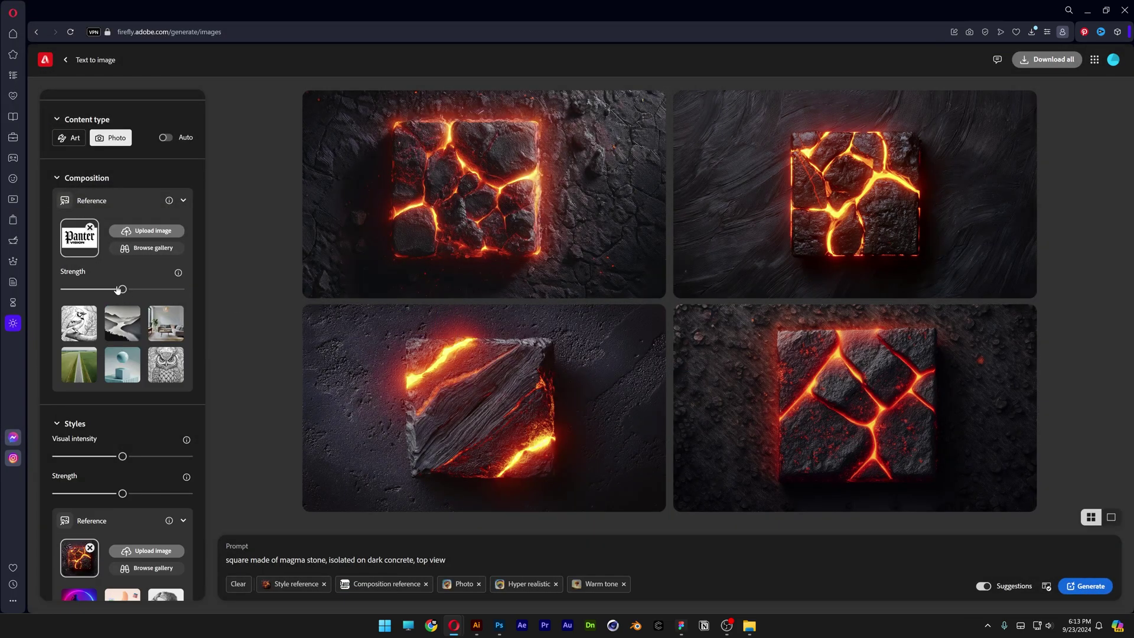
drag(123, 289, 186, 289)
scroll(141, 365, down, 2)
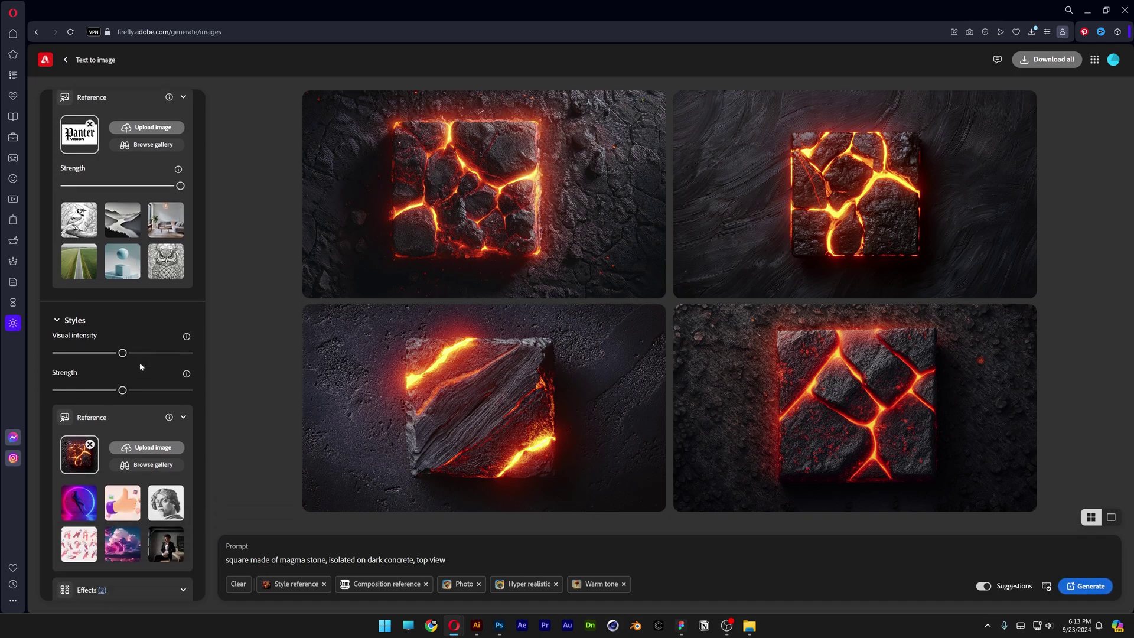
drag(122, 353, 56, 352)
drag(122, 391, 56, 390)
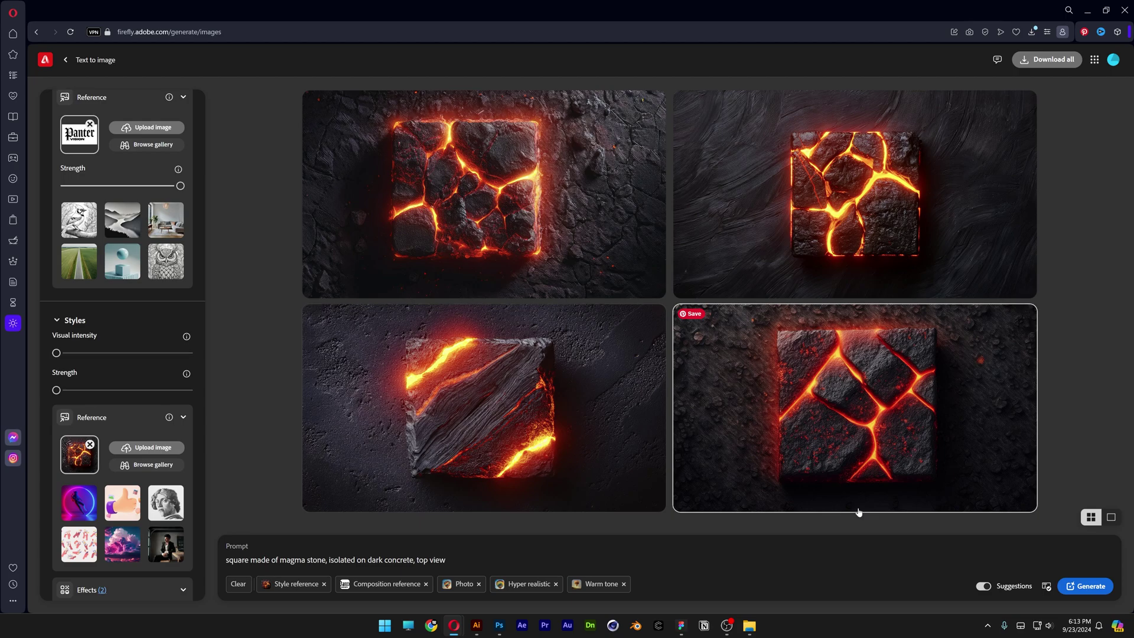
click(1084, 585)
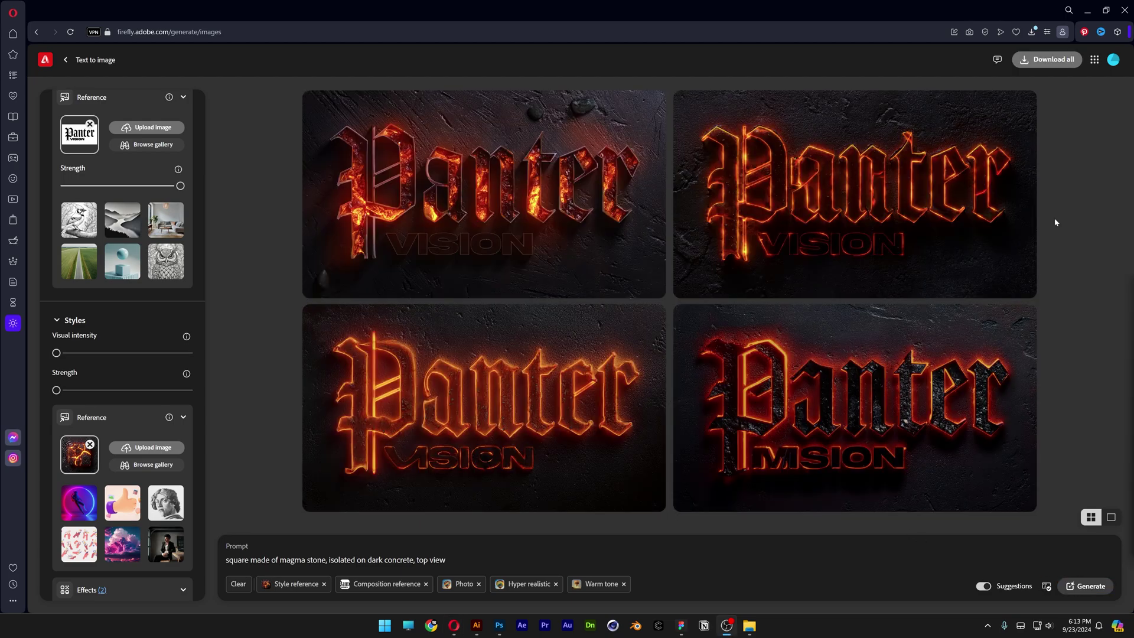
click(537, 211)
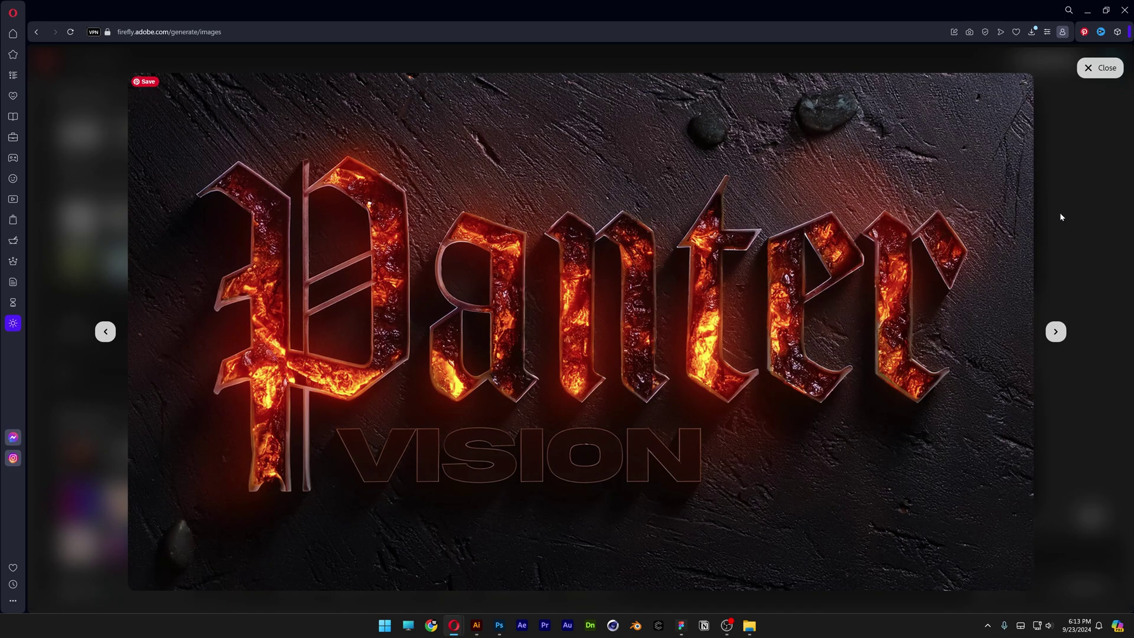
key(Right)
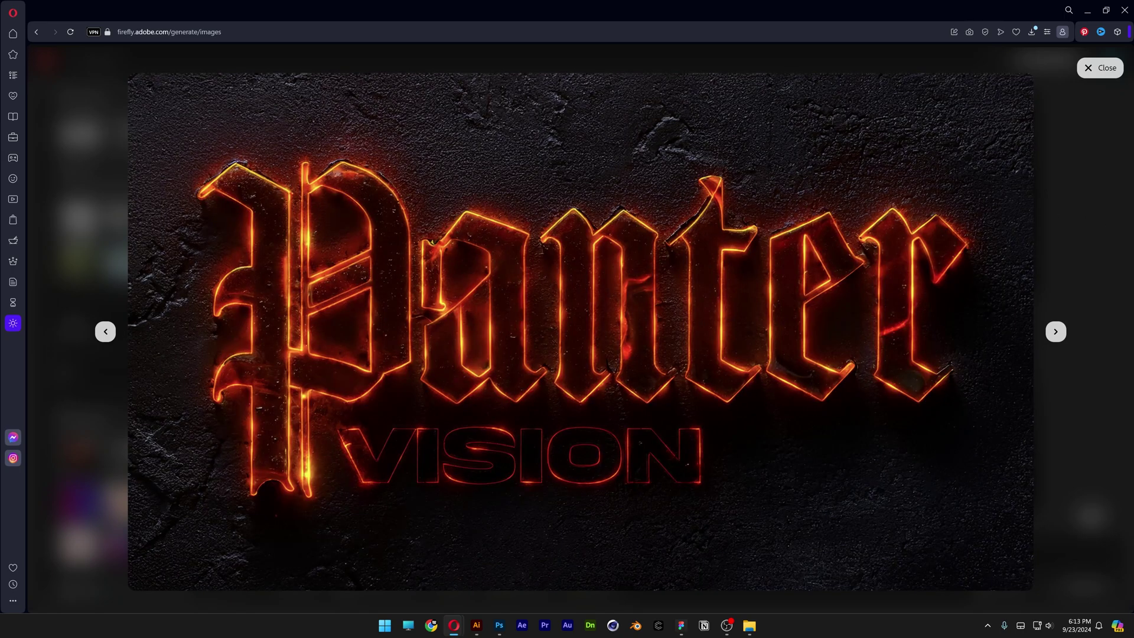
key(Escape)
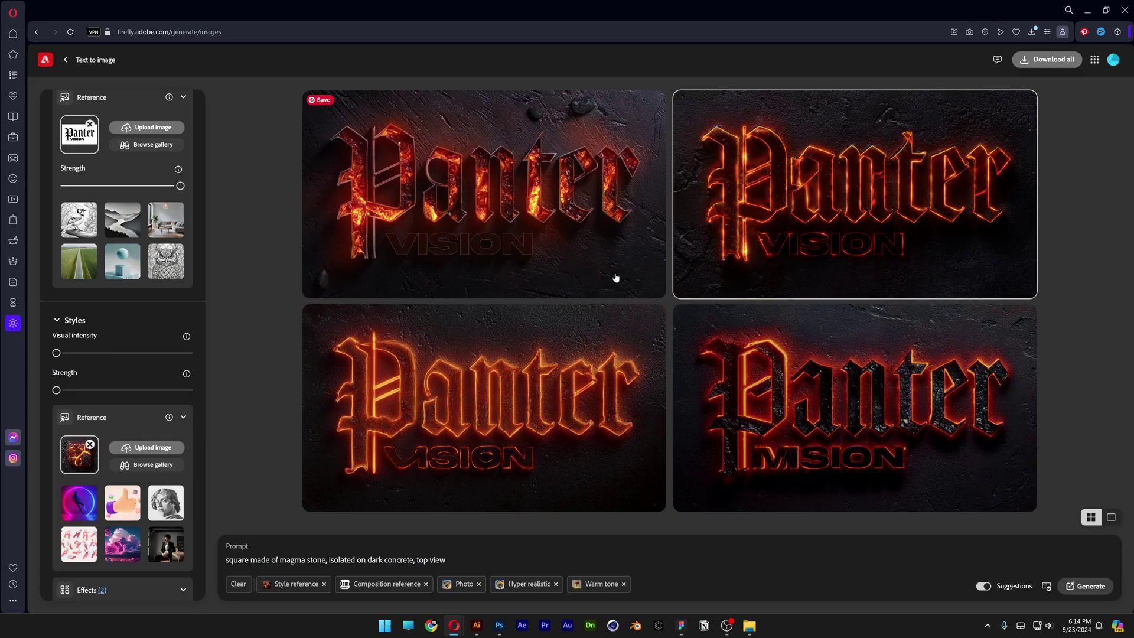
Step: Raise style visual intensity to middle, generate, and preview the top-right result
drag(57, 352, 123, 352)
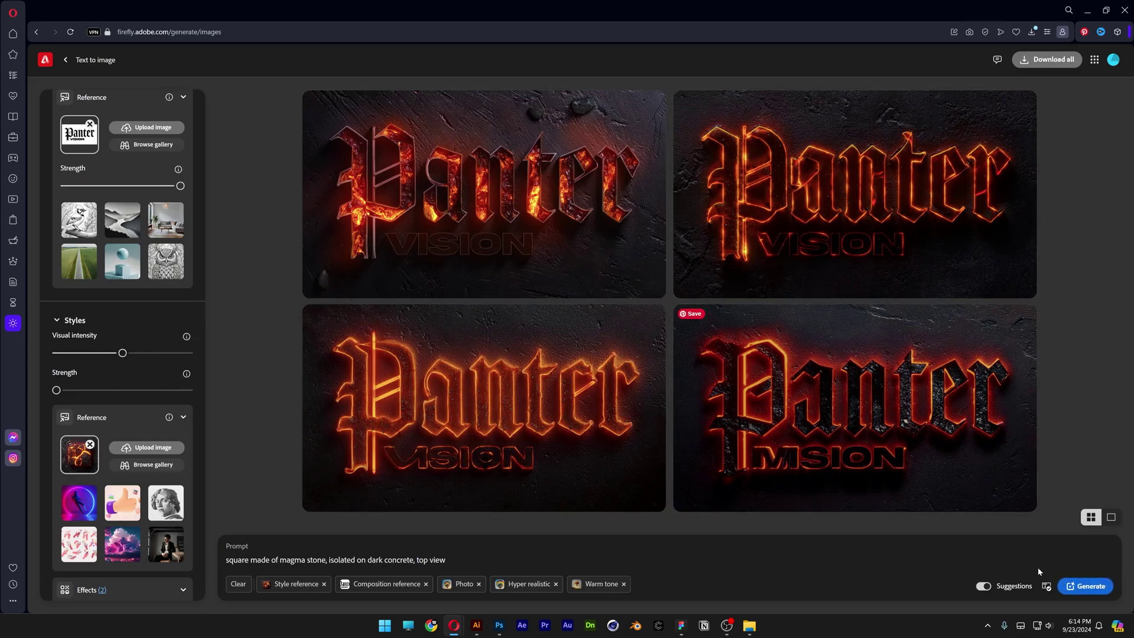
click(1084, 586)
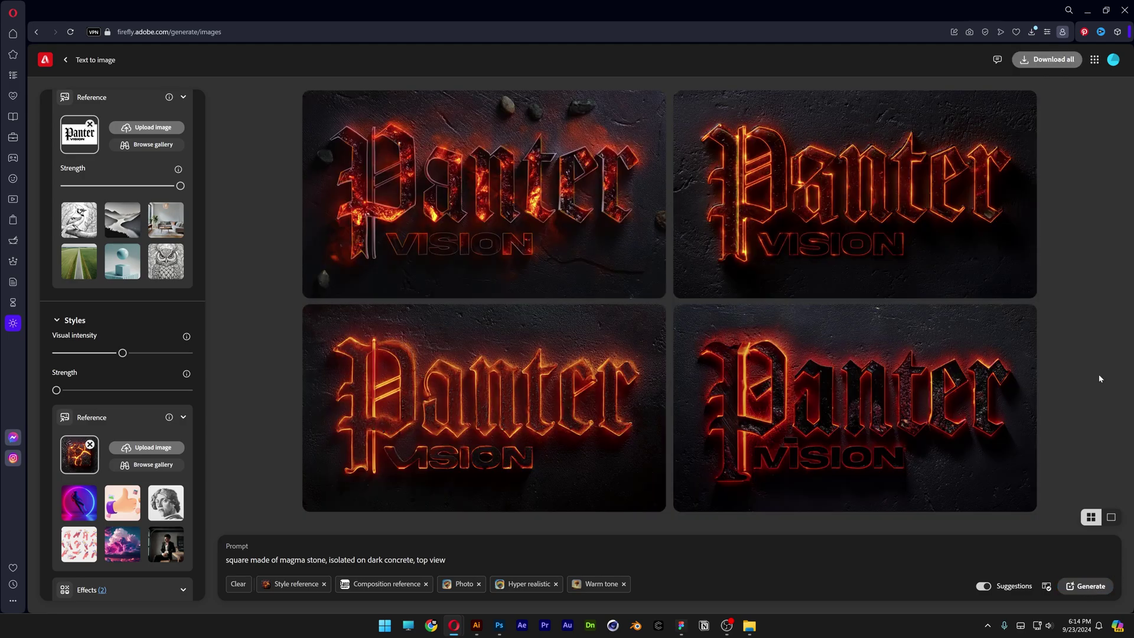
click(848, 225)
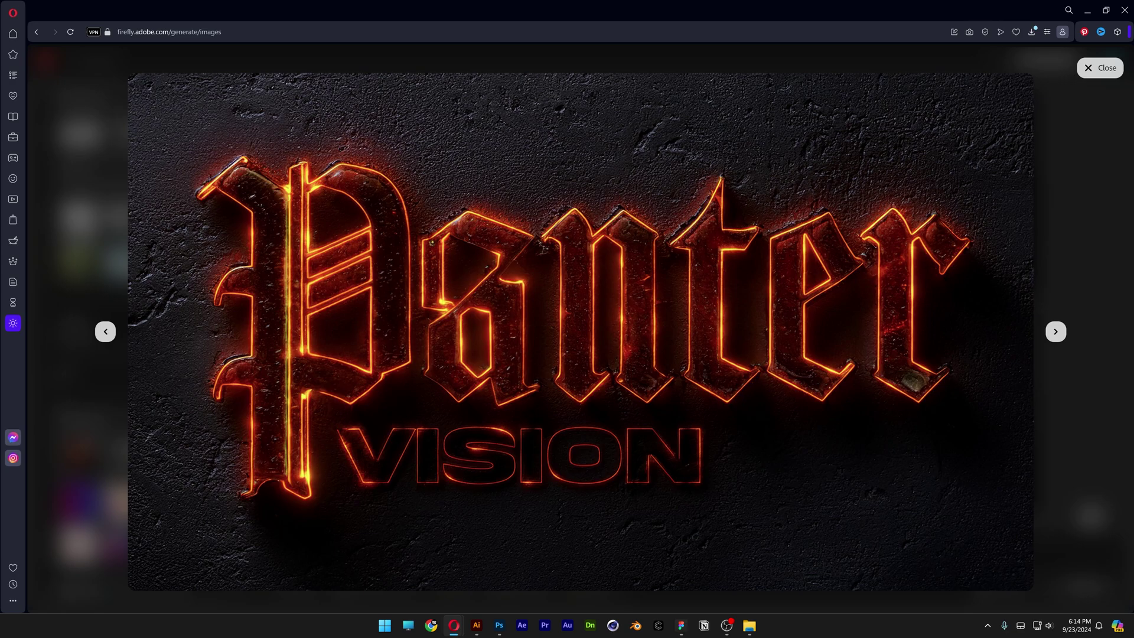
key(Escape)
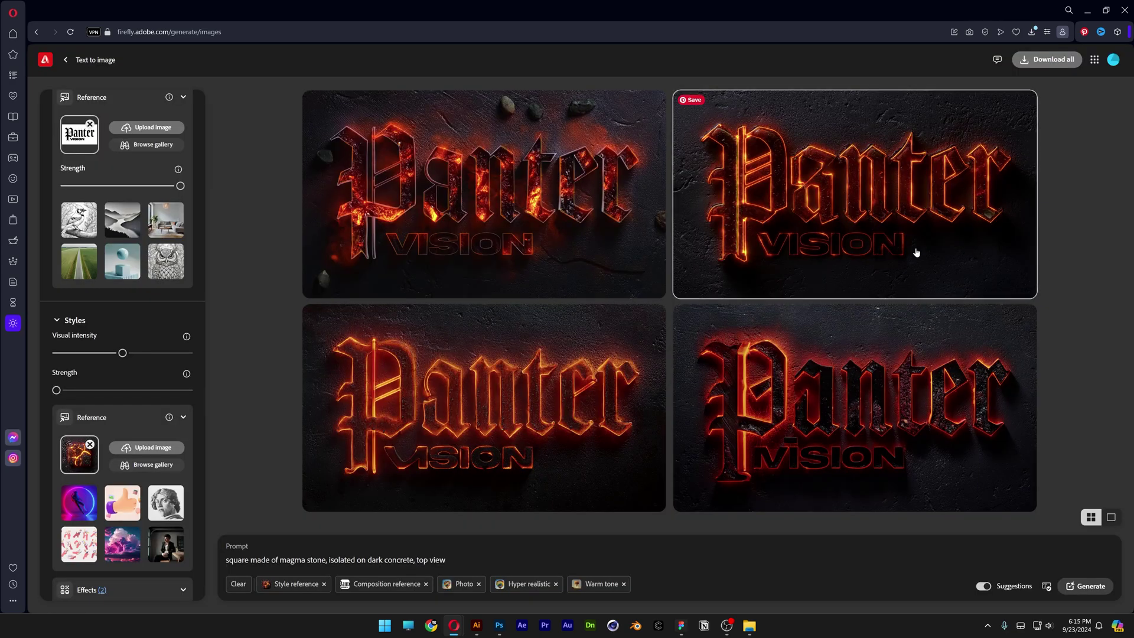
Step: Regenerate with maximum visual intensity and preview the top-right result
mouse_move(142, 354)
mouse_down()
mouse_move(189, 354)
mouse_move(173, 353)
mouse_up()
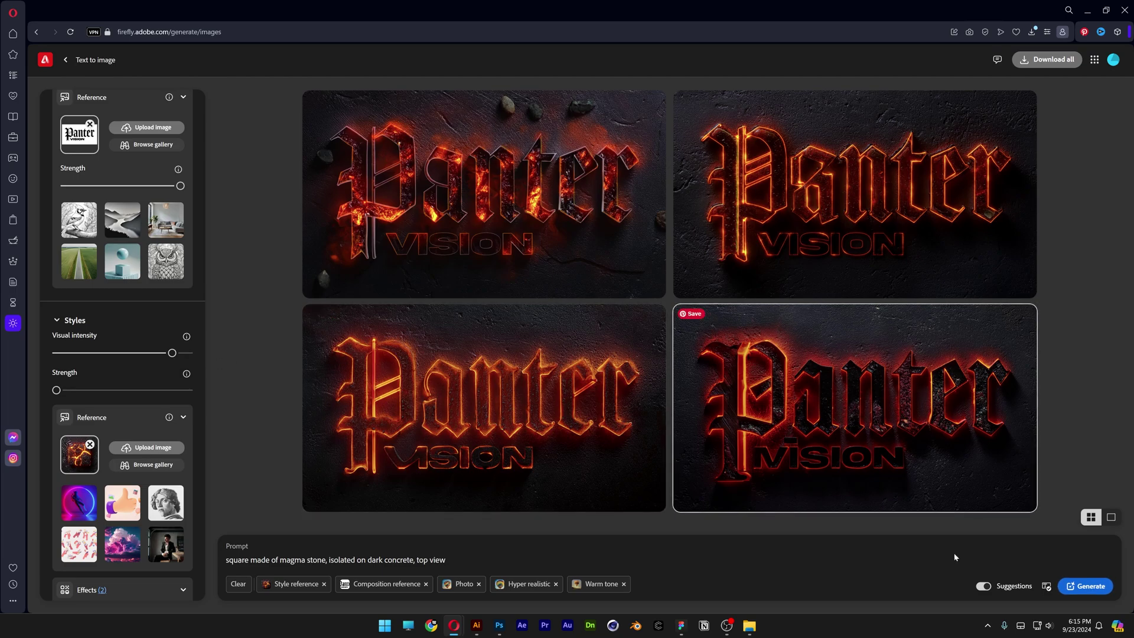
click(1085, 586)
mouse_move(854, 194)
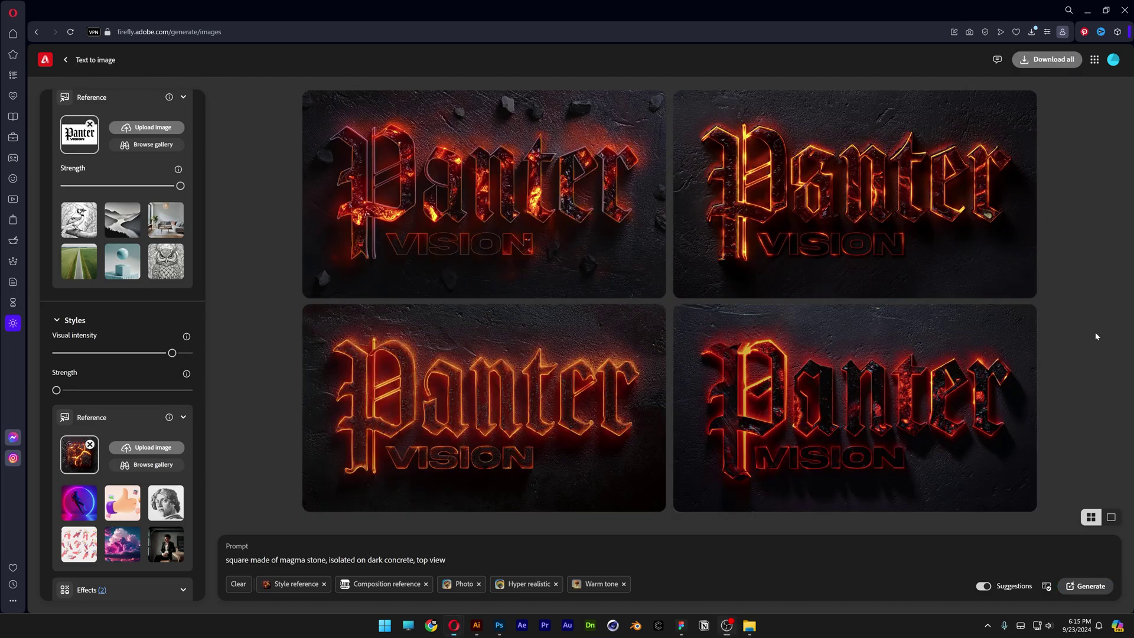
click(930, 210)
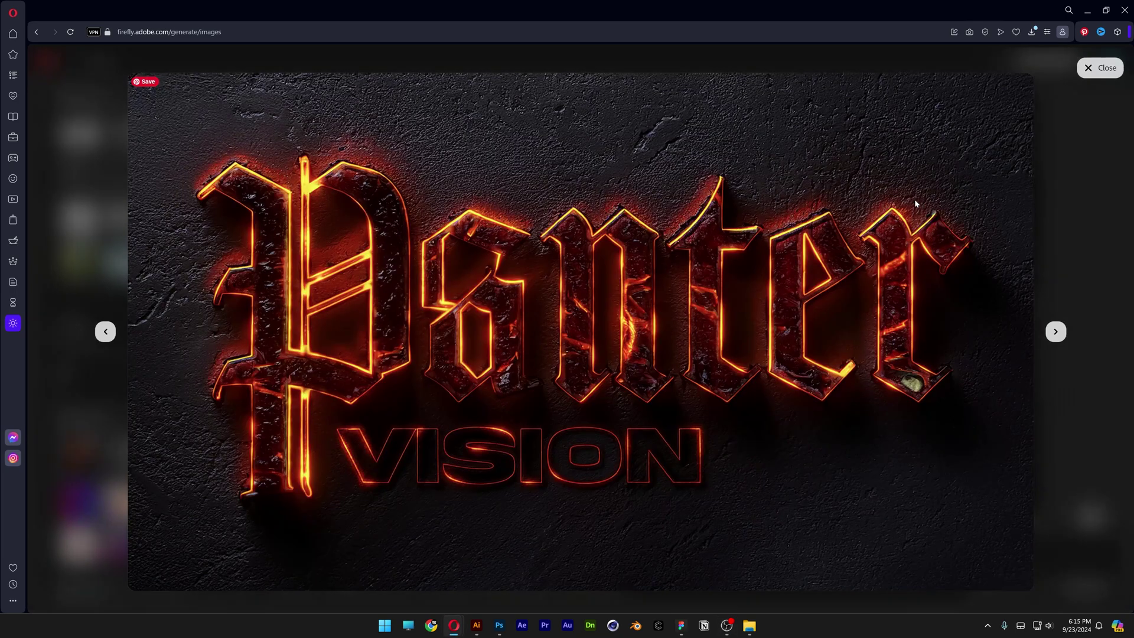
click(1080, 202)
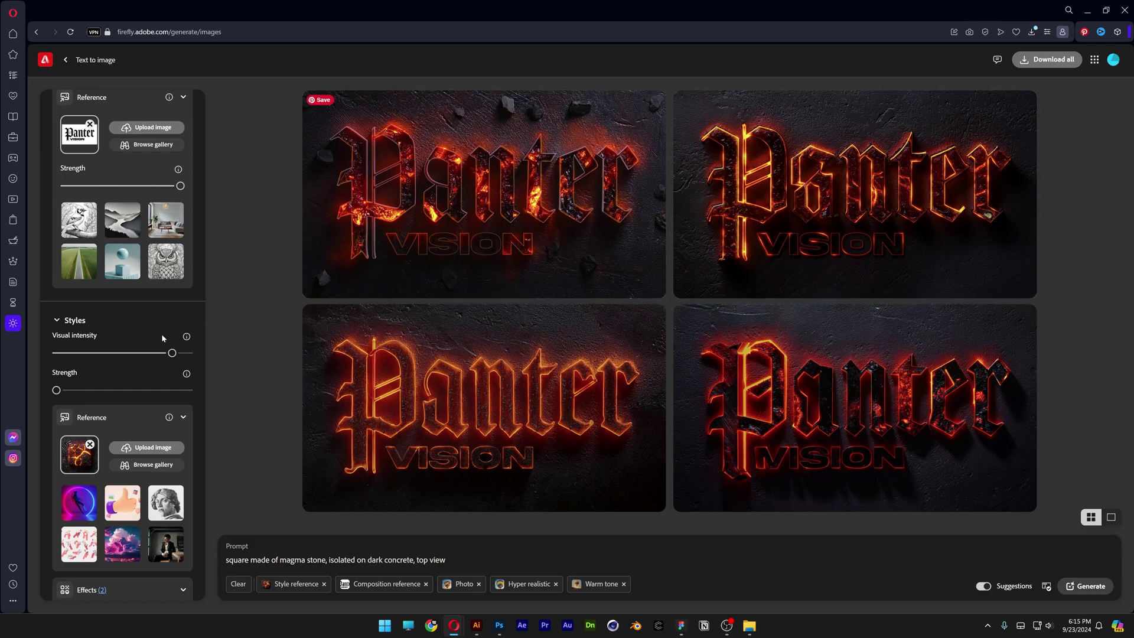
Step: Set style strength to about middle and intensity to three quarters, then generate
click(122, 389)
drag(173, 353, 138, 353)
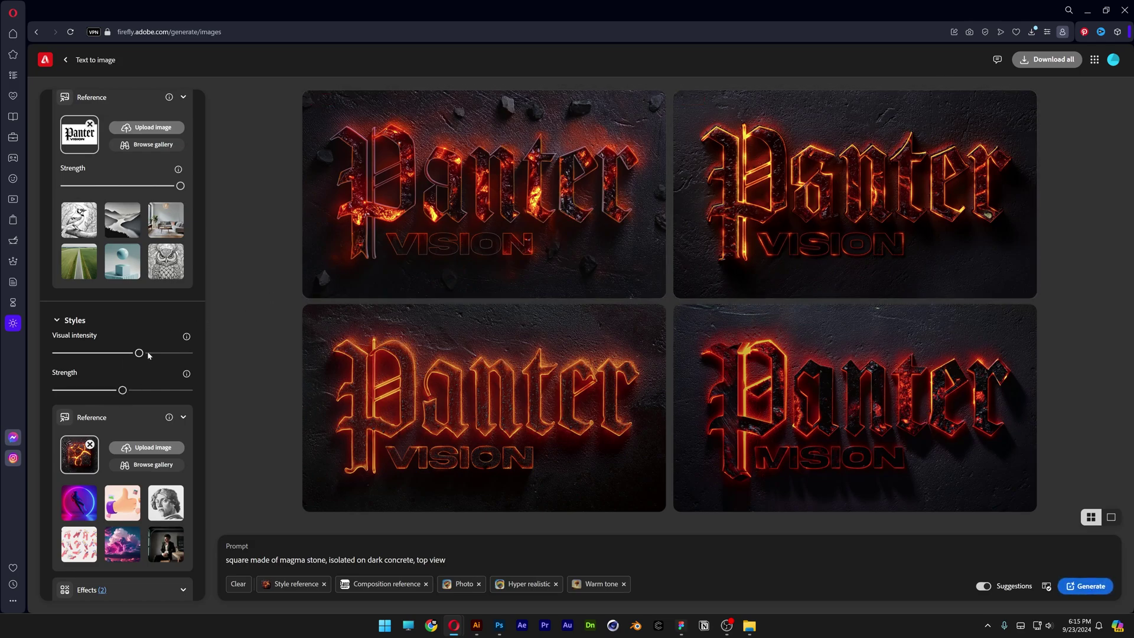
click(1085, 586)
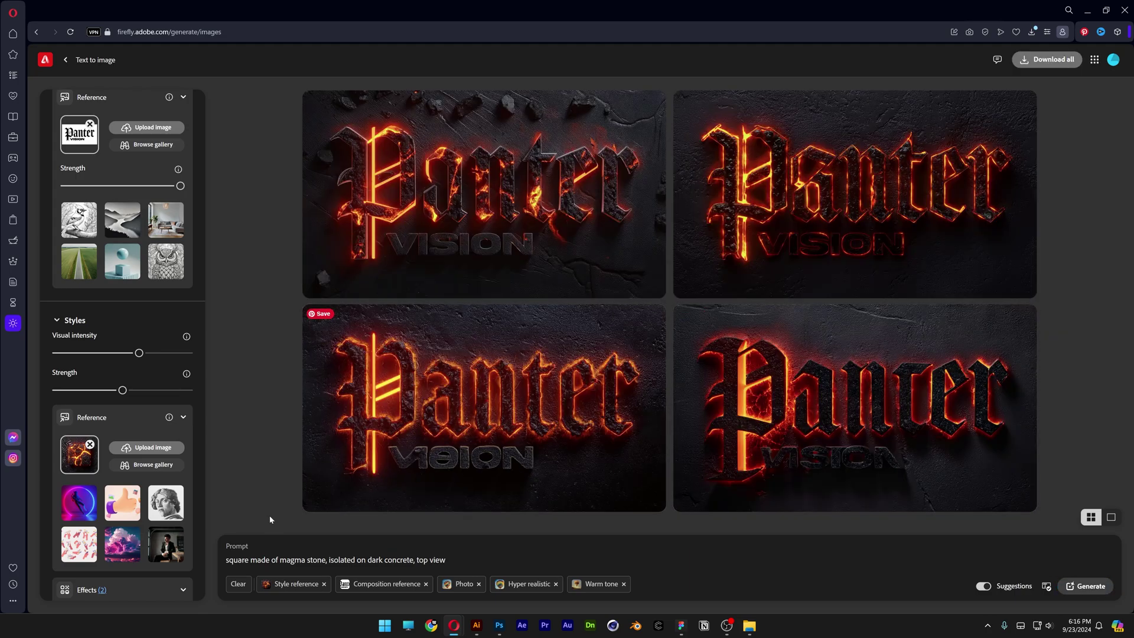
Step: Replace 'square' in the prompt, then browse the enlarged results and download one variation
double_click(238, 558)
text(text)
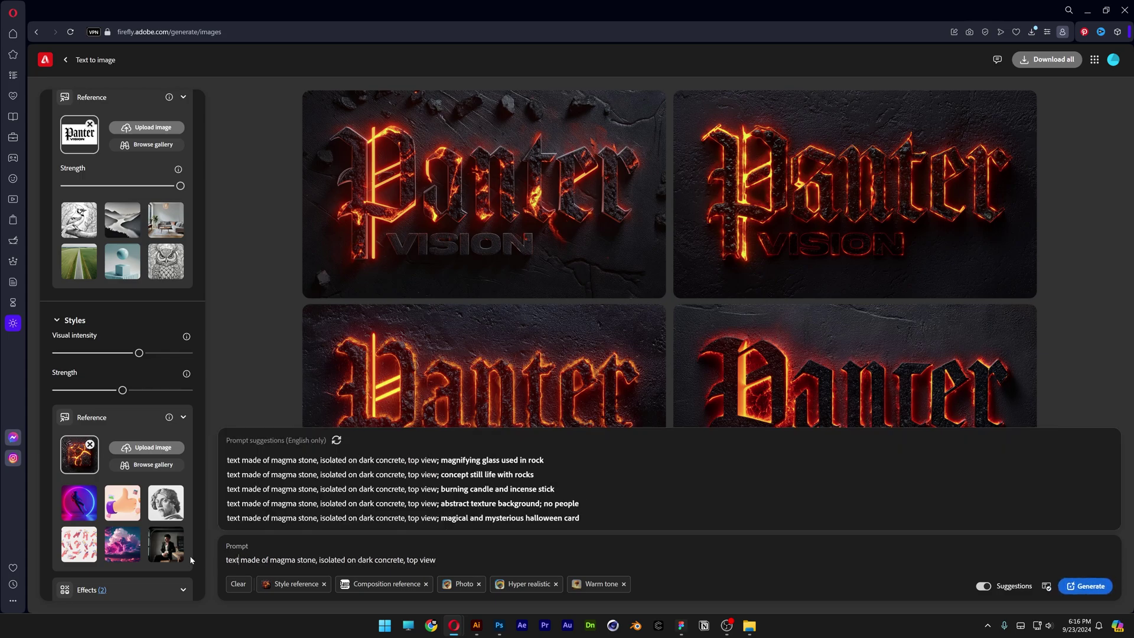
click(255, 376)
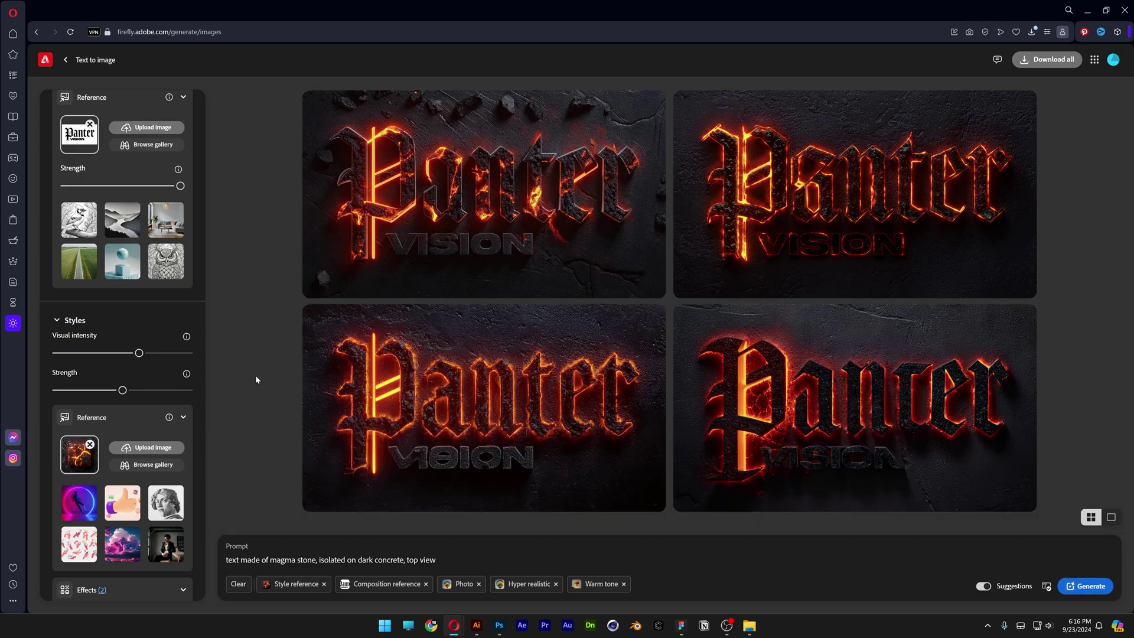
click(468, 212)
mouse_move(1023, 238)
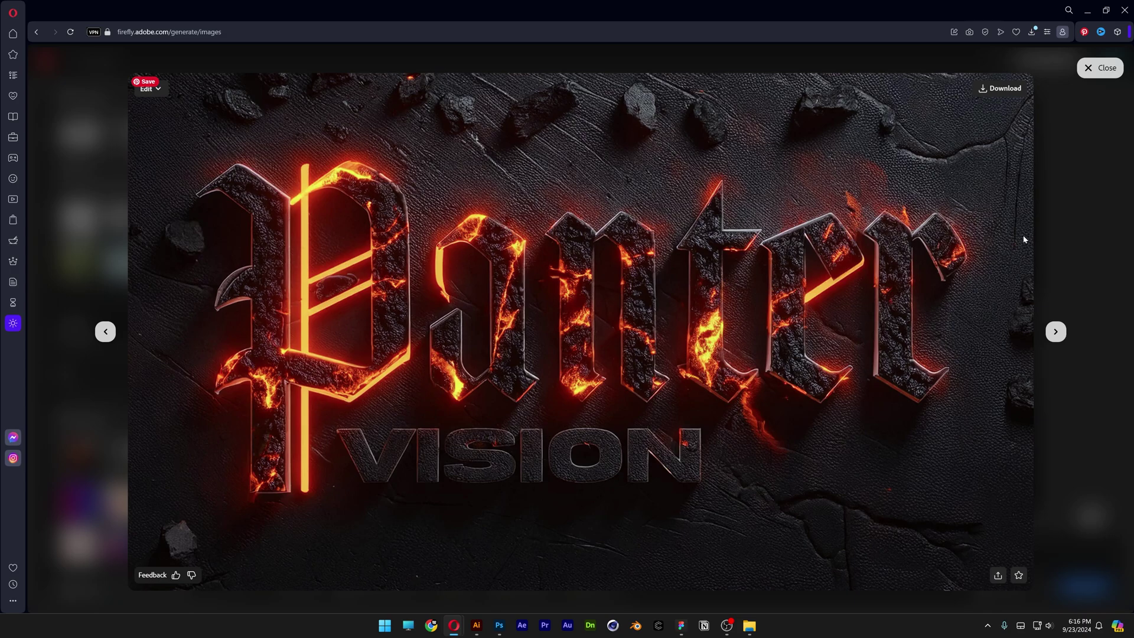
key(Right)
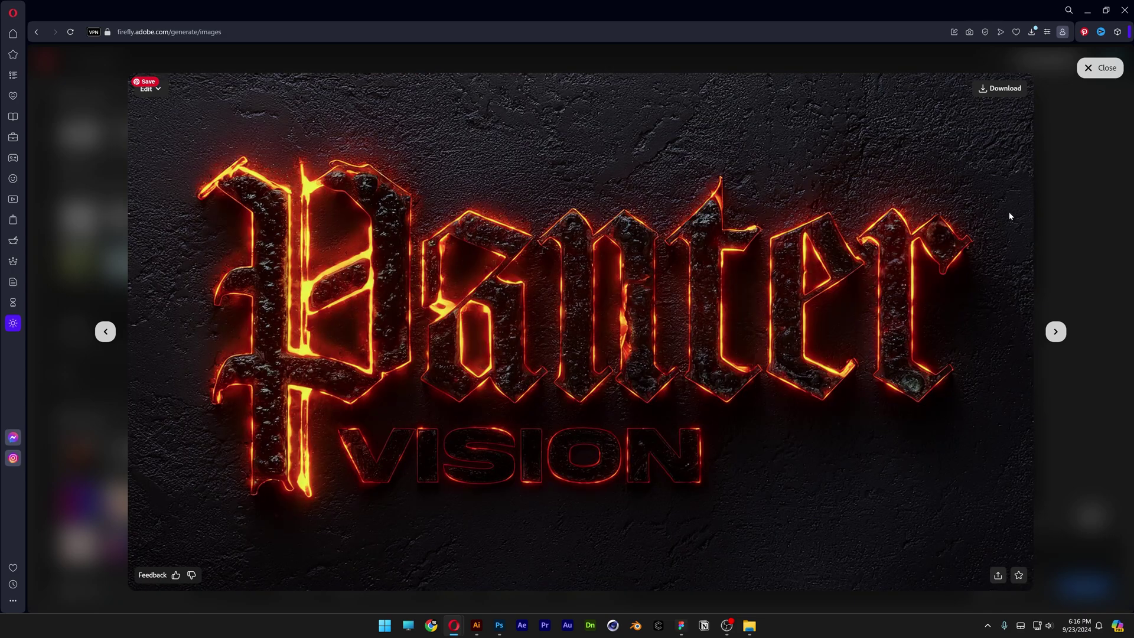
click(999, 88)
key(Right)
key(Escape)
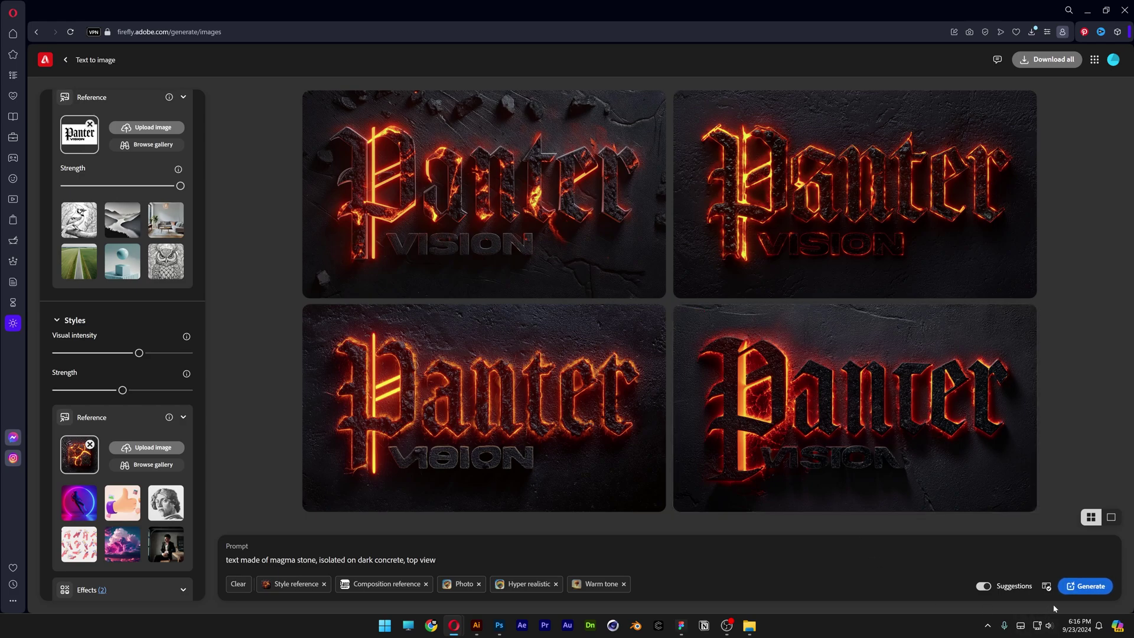
Step: Generate a new set of lettering variations and browse them enlarged
click(1090, 586)
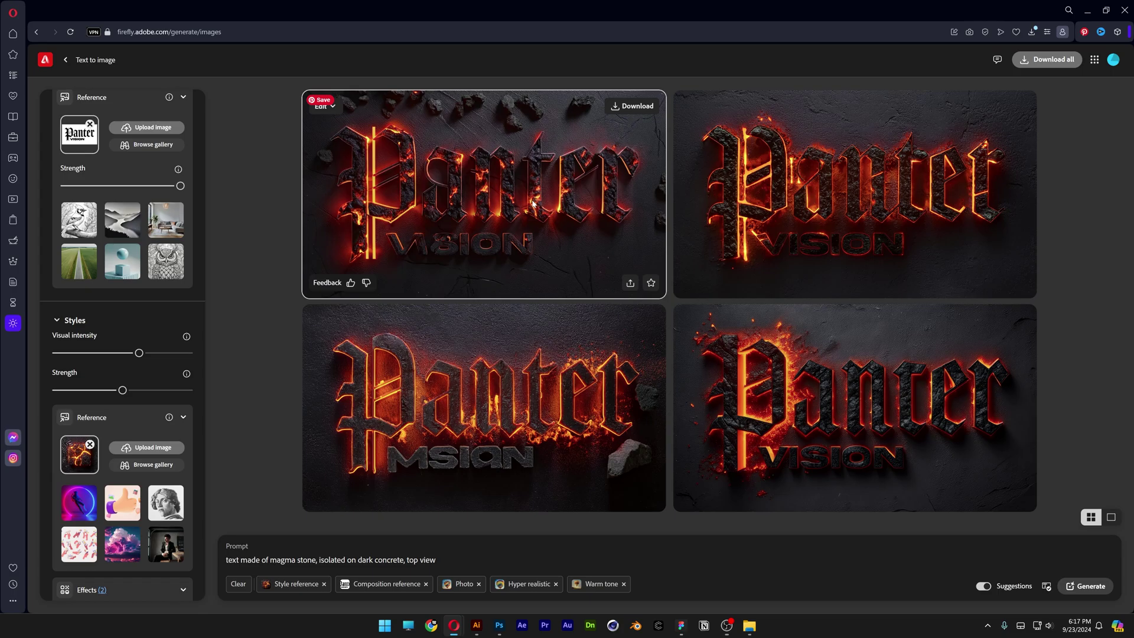
click(561, 278)
mouse_move(580, 331)
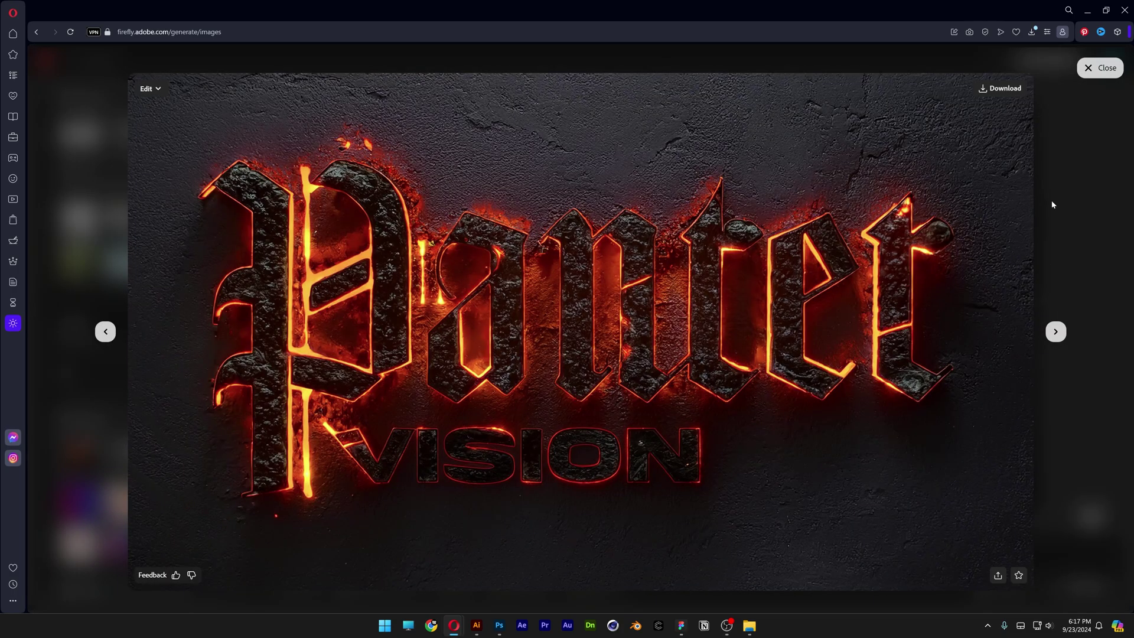
key(Right)
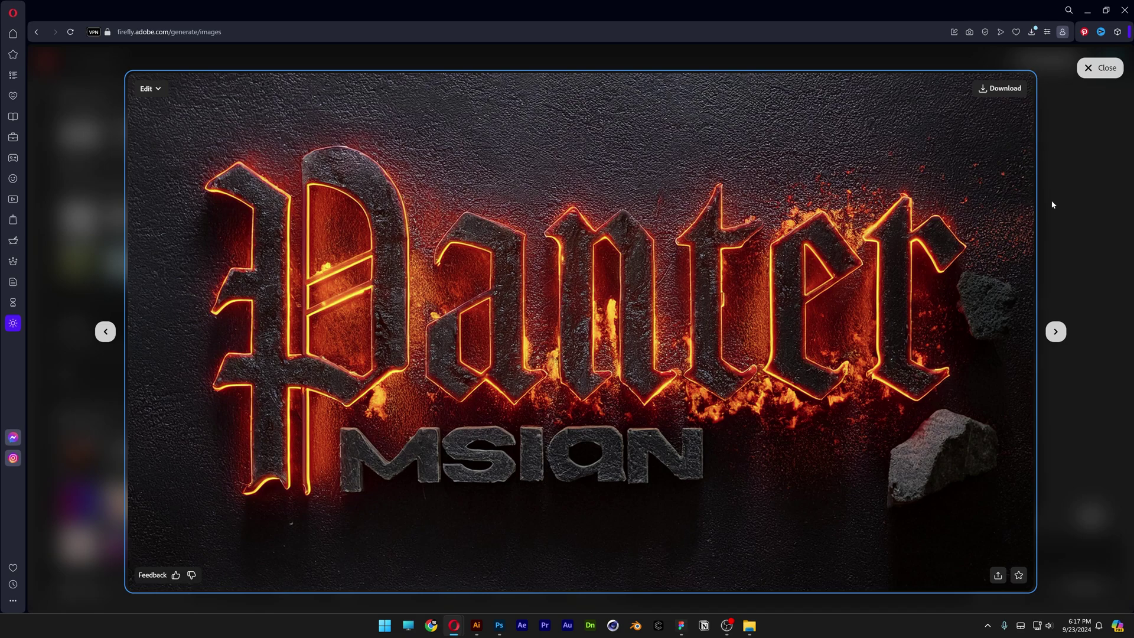
click(1052, 205)
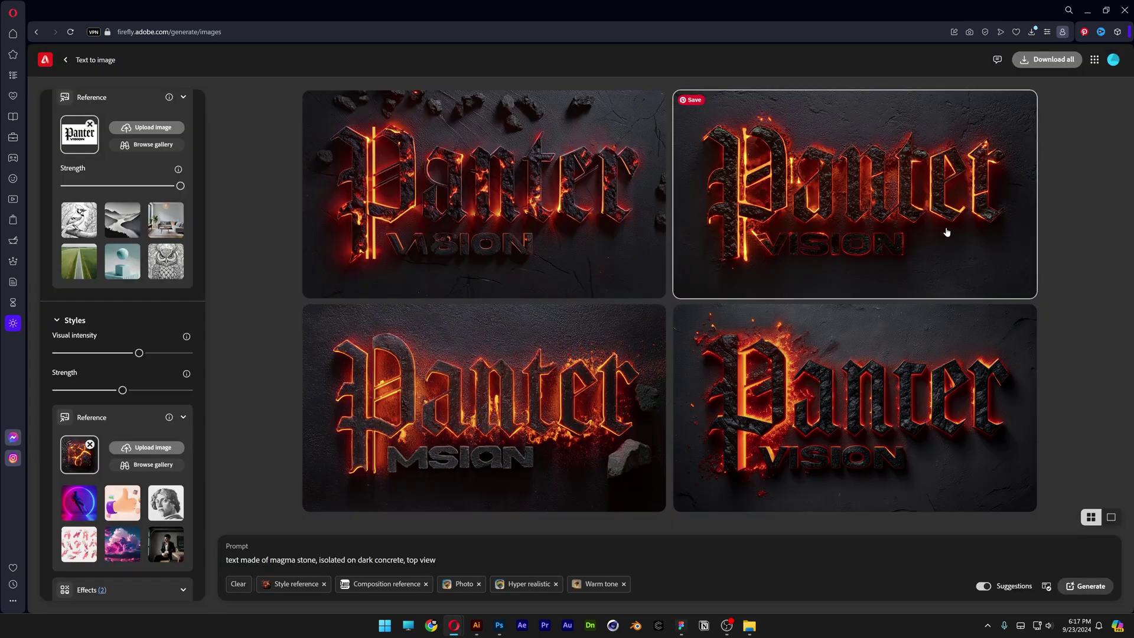
Step: Lower the style's visual intensity, regenerate, and browse the enlarged results
click(89, 353)
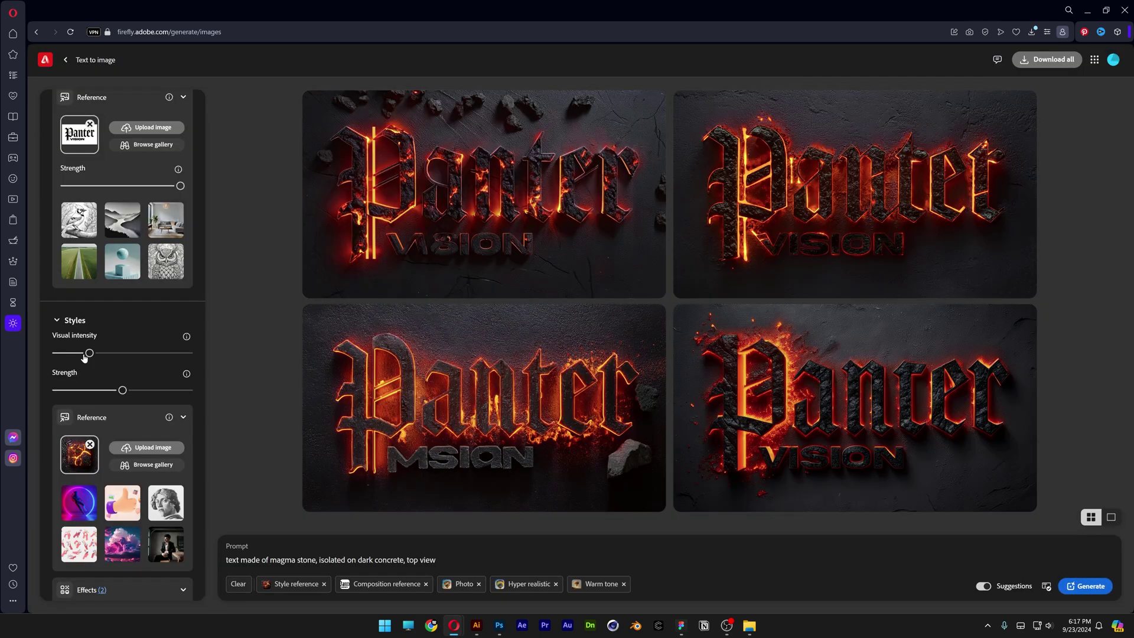
key(Return)
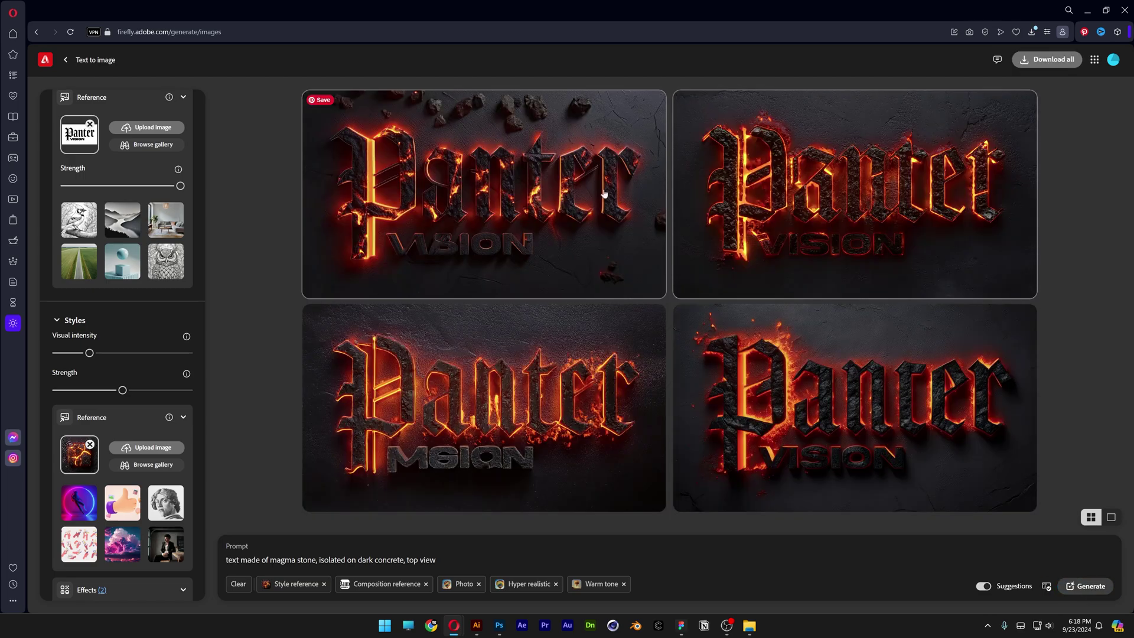
click(498, 206)
click(1054, 331)
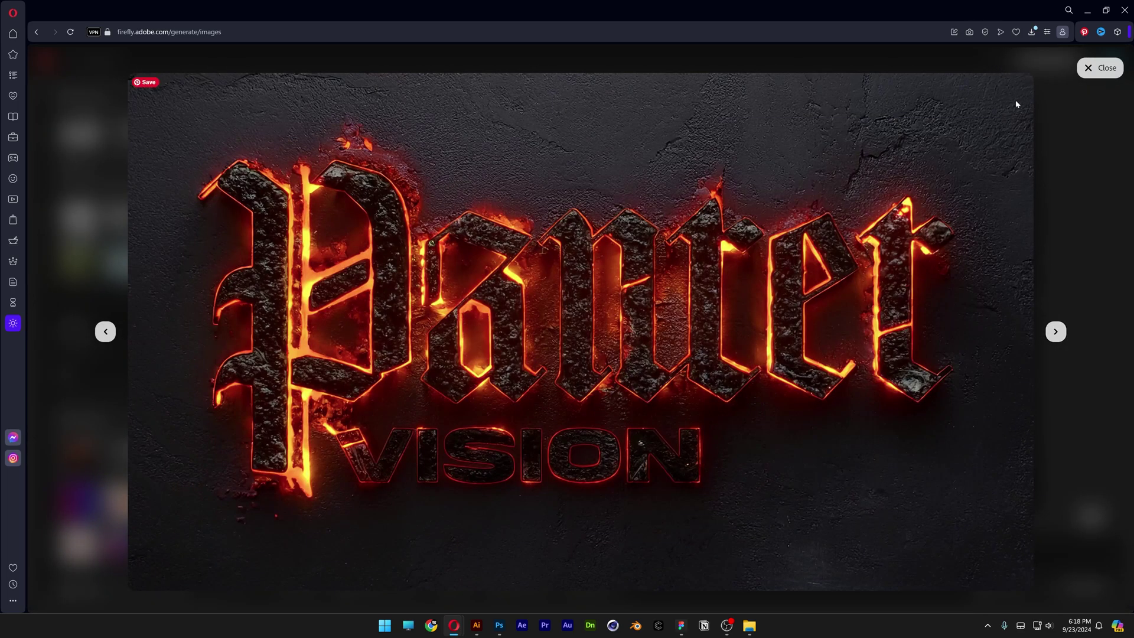
click(1099, 68)
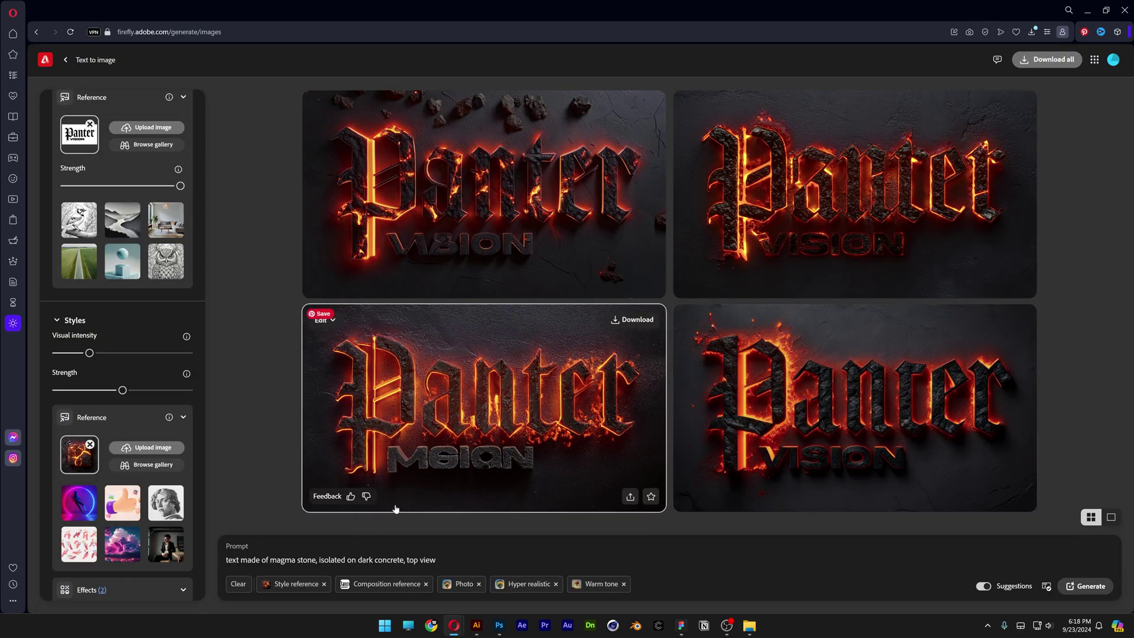
text(and c)
Step: Add 'and lava' to the prompt, generate, and preview the top-right variation
key(BackSpace)
text(lava)
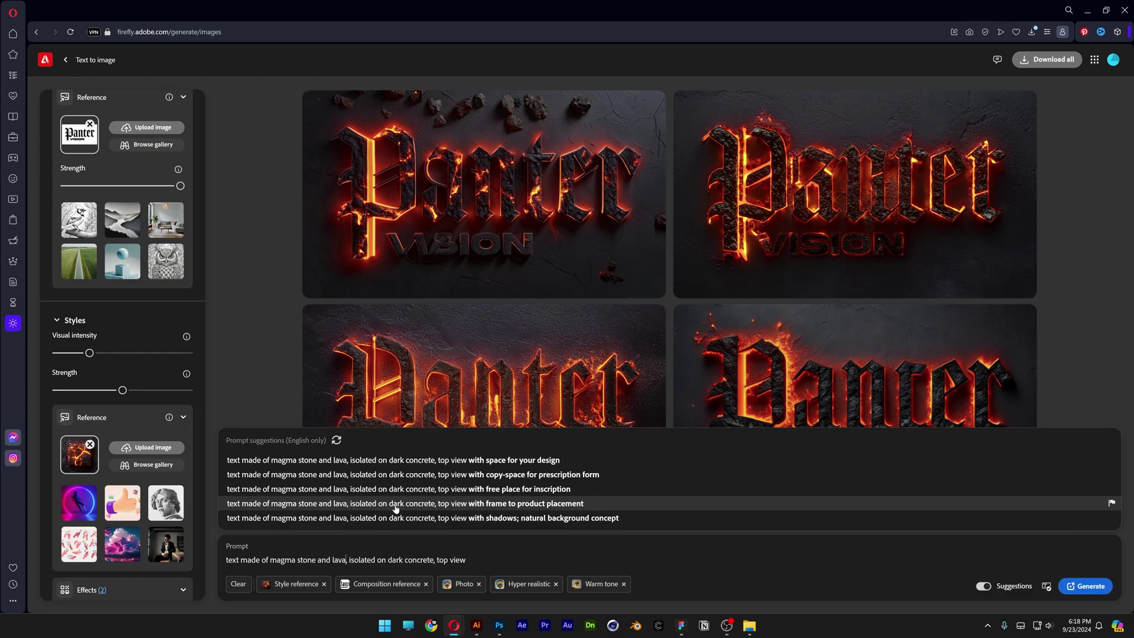
click(394, 504)
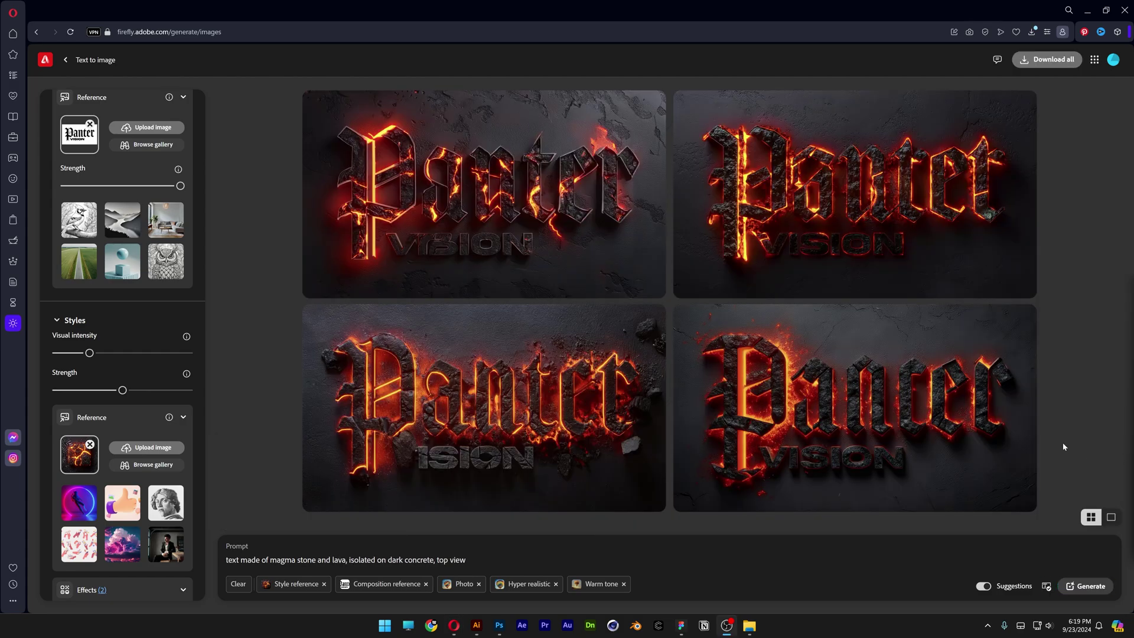
click(824, 187)
key(Escape)
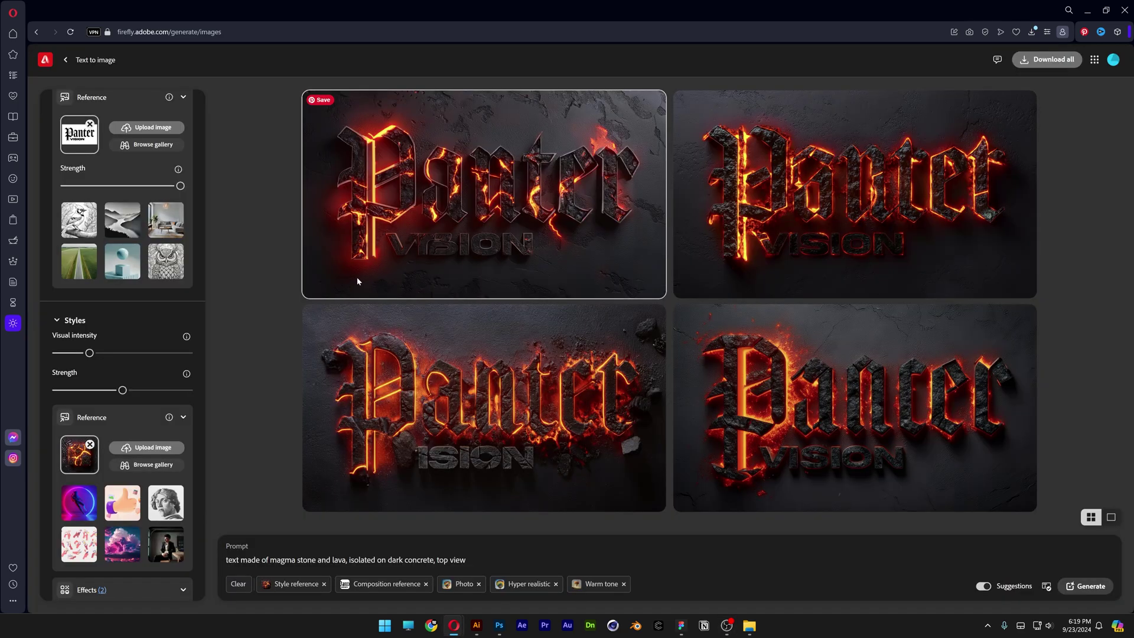
Step: Remove the style reference thumbnail, regenerate, and browse the enlarged top-right variation
click(90, 444)
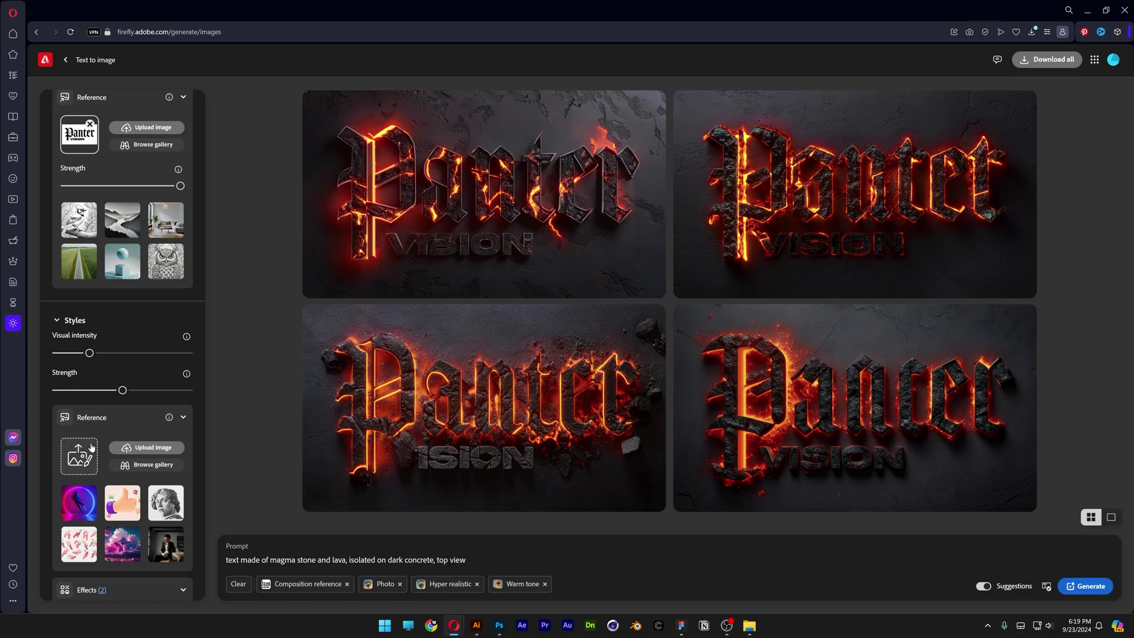
click(1084, 586)
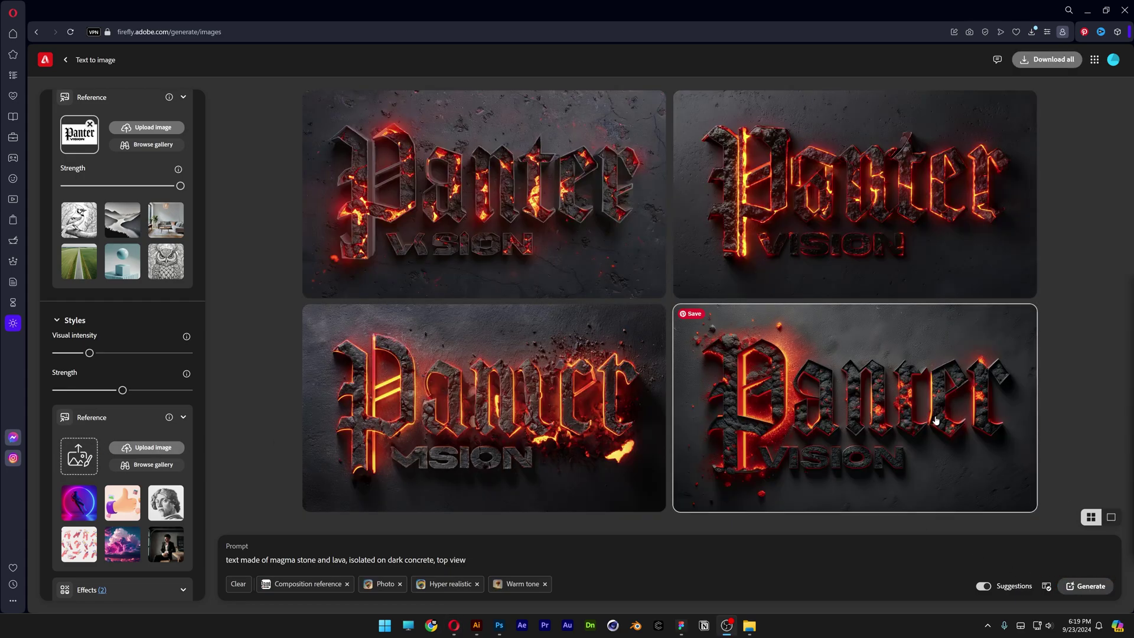
click(855, 193)
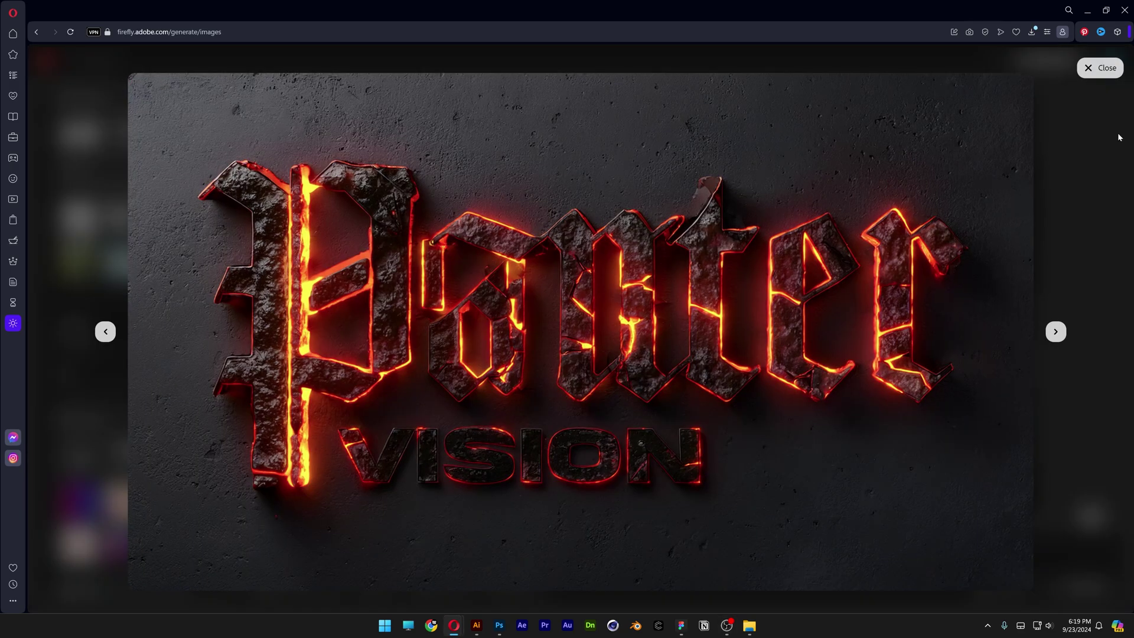
key(Right)
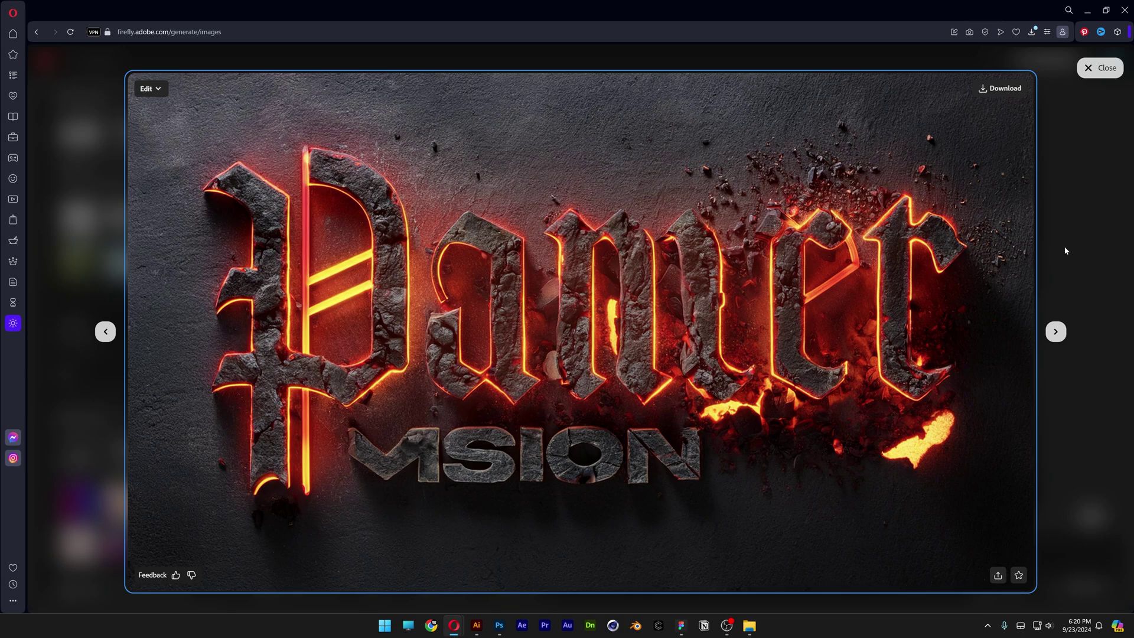
Step: Return to the results grid and generate variations from the 'lava cracks' prompt
click(1081, 278)
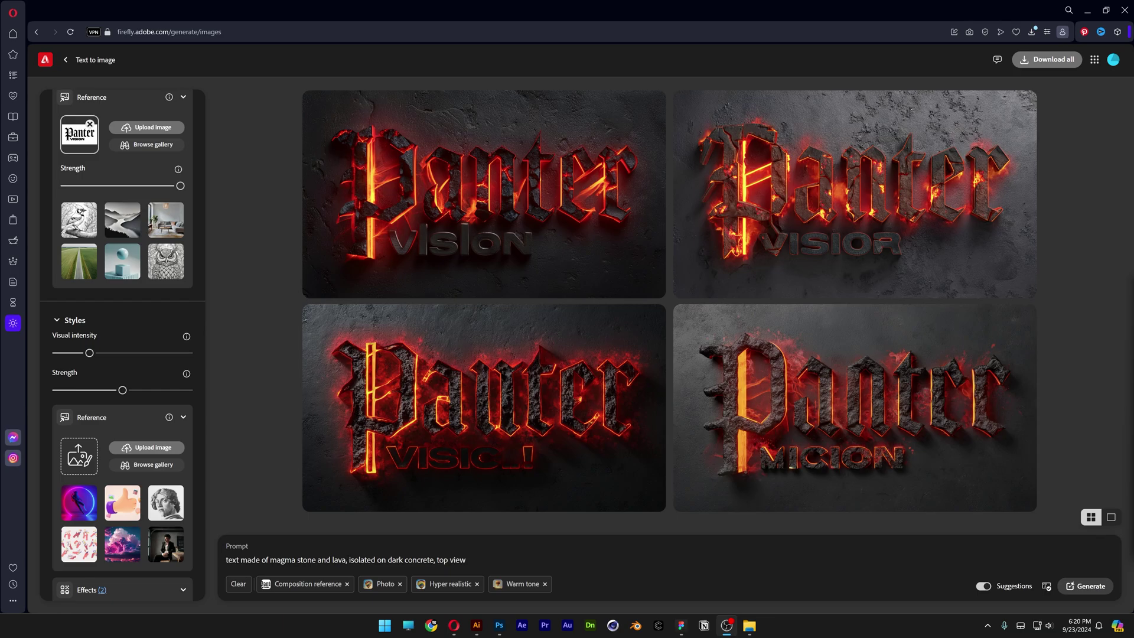
text(cracks)
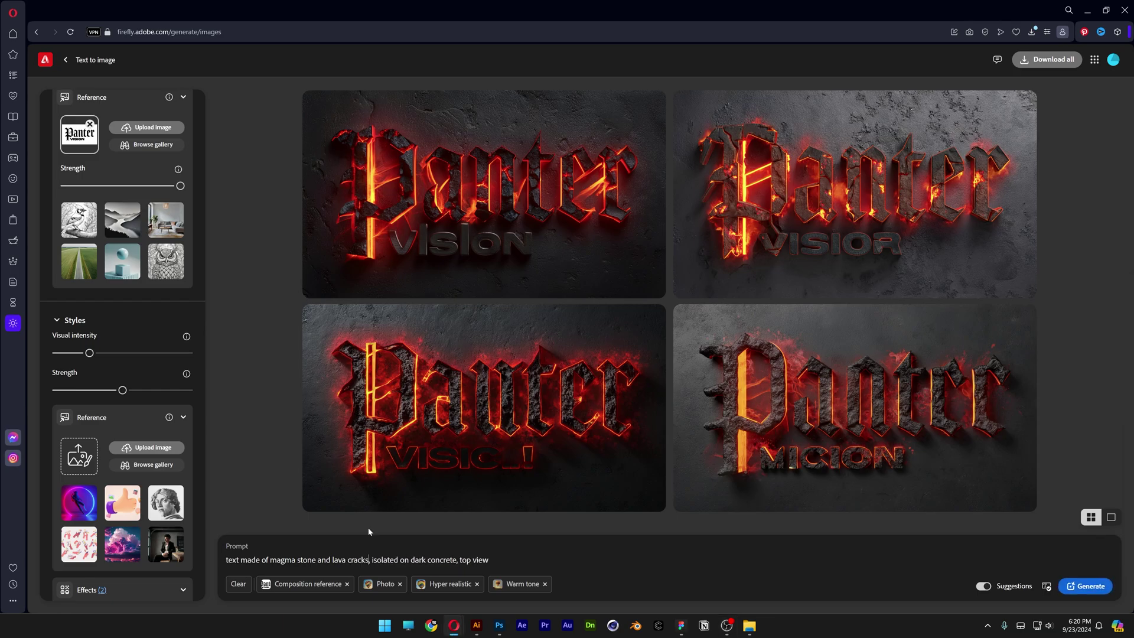
click(983, 585)
key(Return)
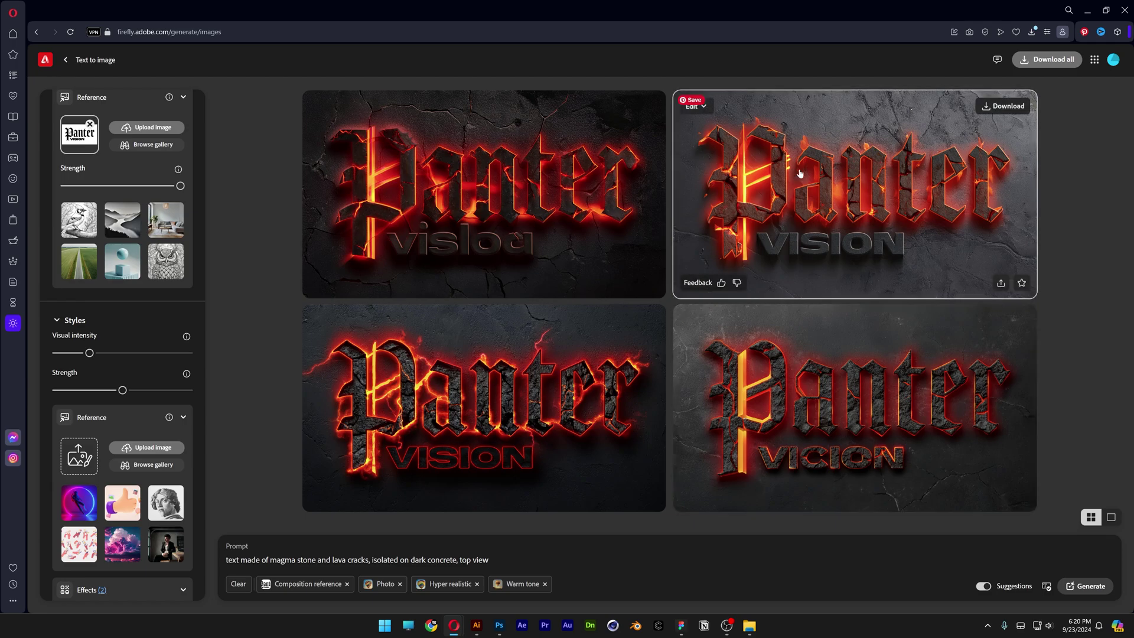
Step: Step through the new lava-crack variations in the enlarged view, starting top-left
click(483, 193)
key(Right)
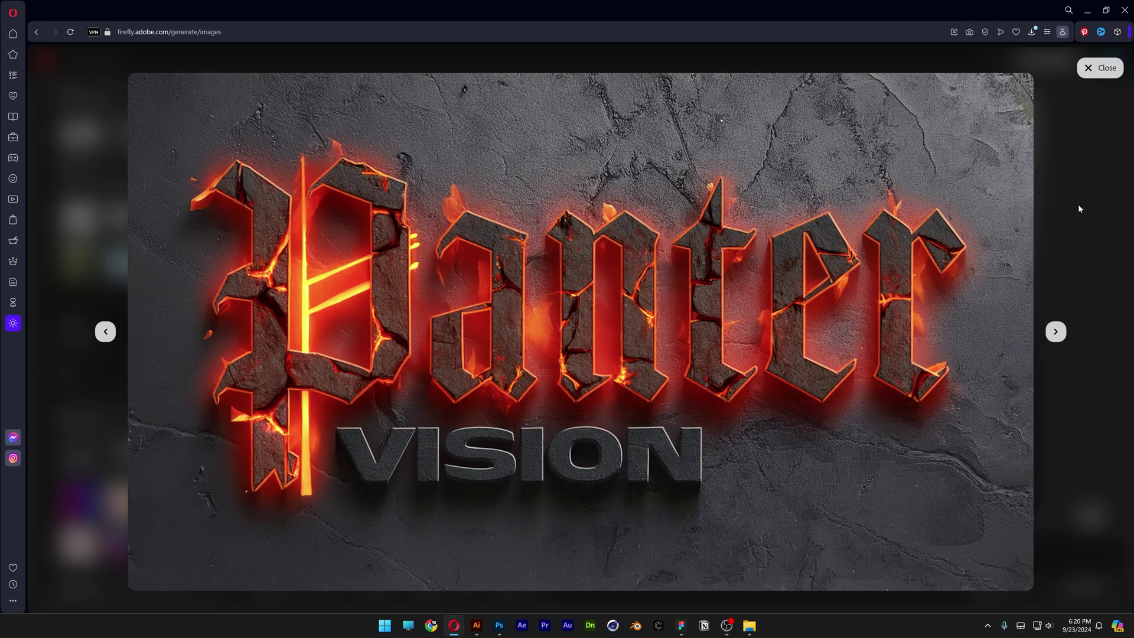
key(Right)
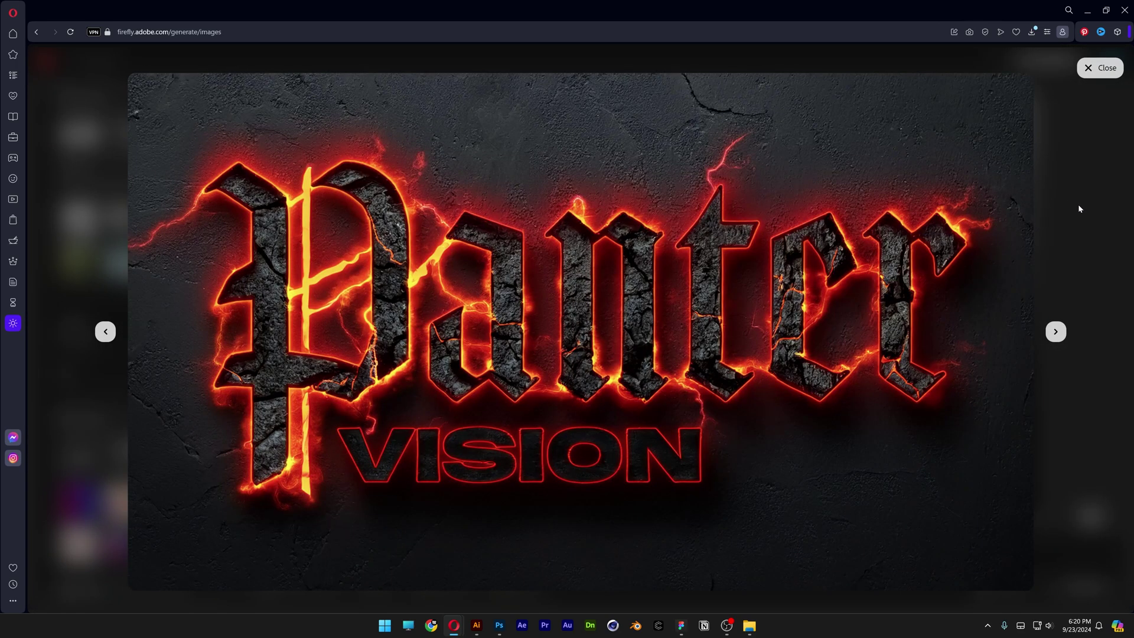
key(Right)
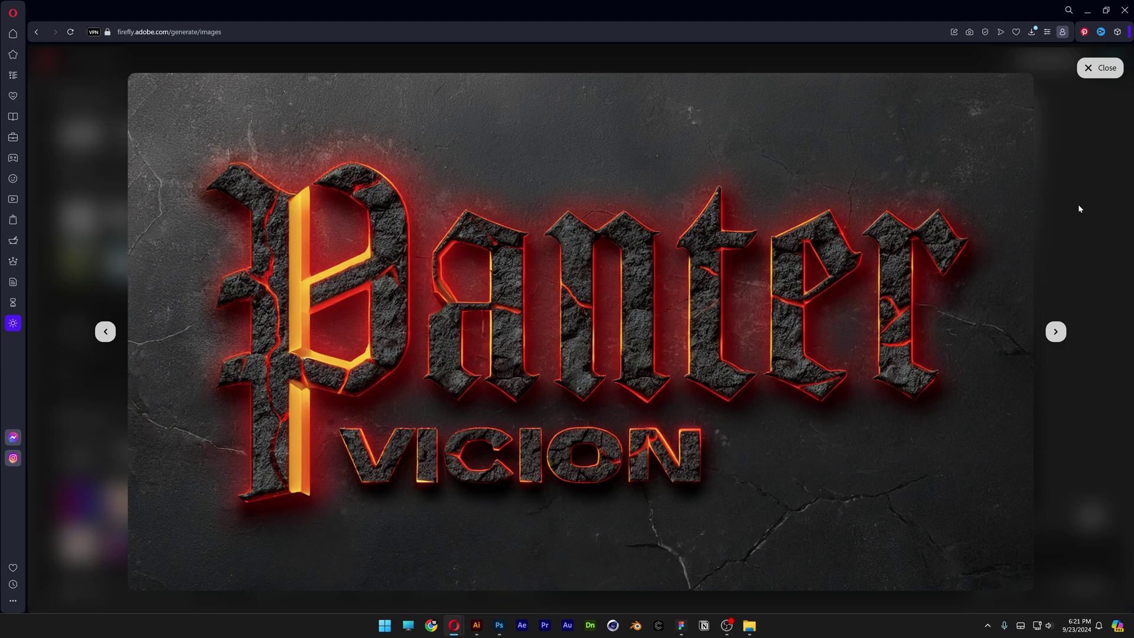
key(Escape)
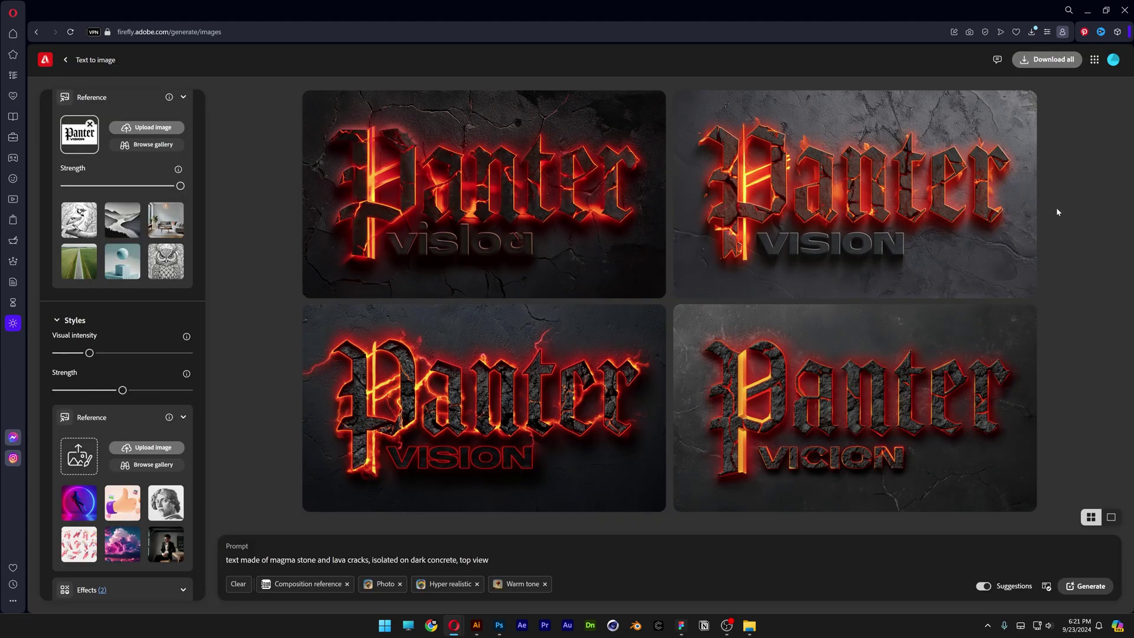
Step: Generate another round of variations and preview the bottom-left lettering
click(1090, 586)
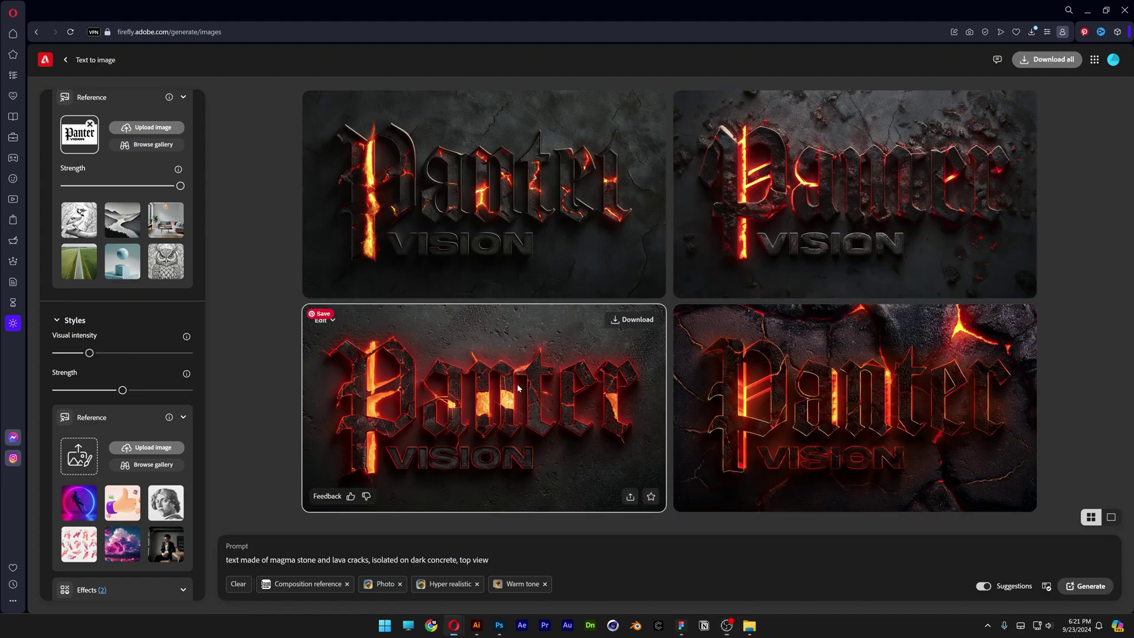
click(487, 407)
click(1065, 422)
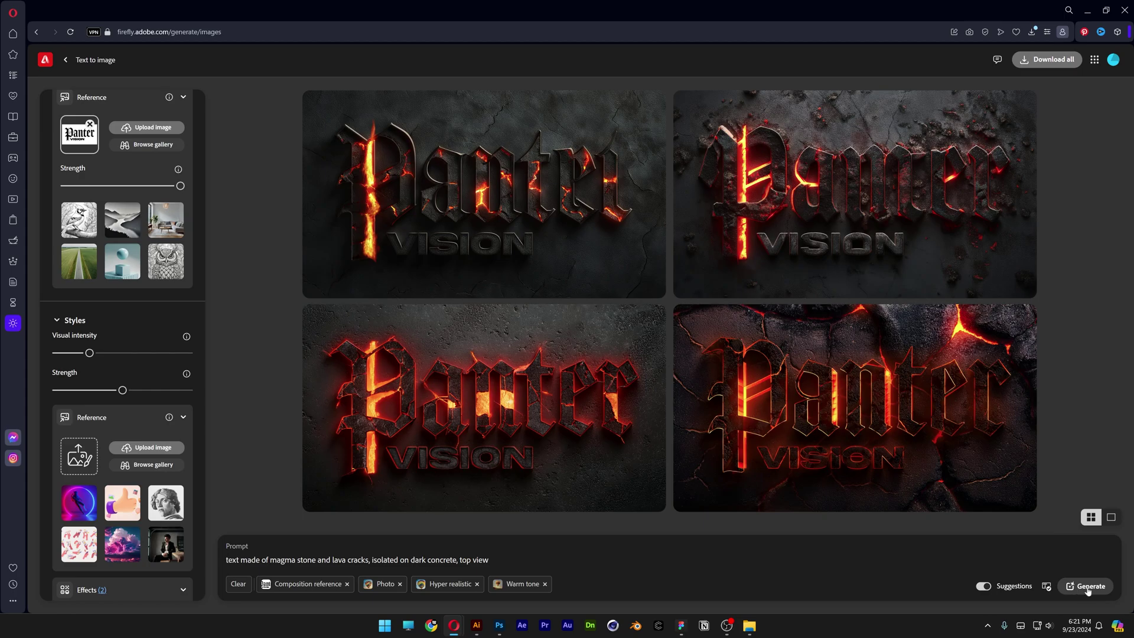